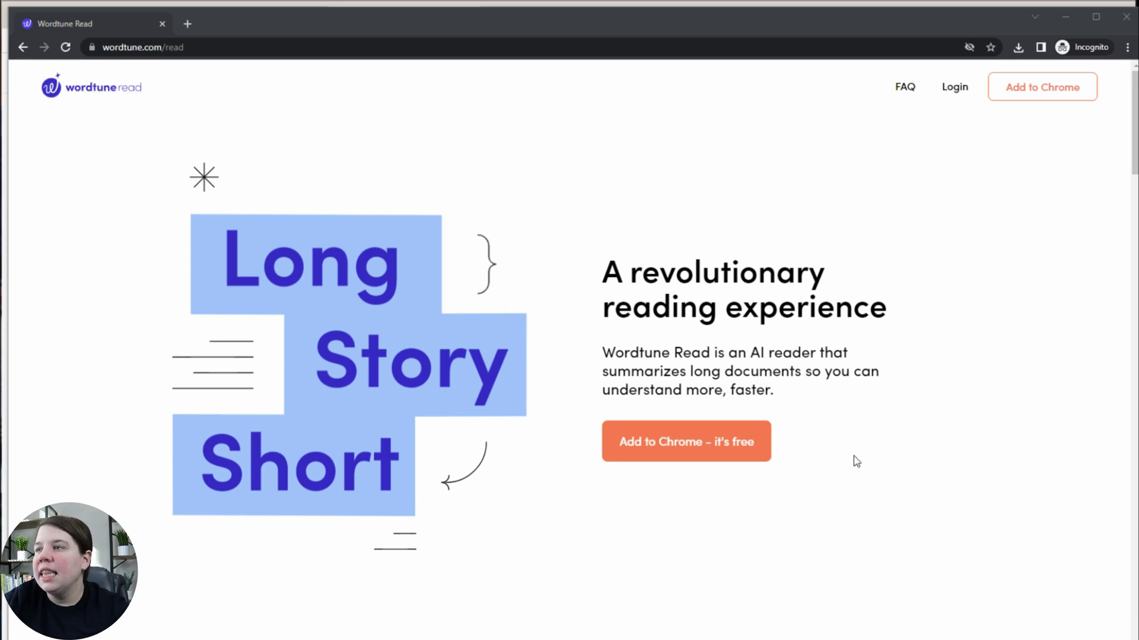
- View the extension's Web Store listing, then minimize the incognito window to reveal Wordtune Read Home
click(707, 446)
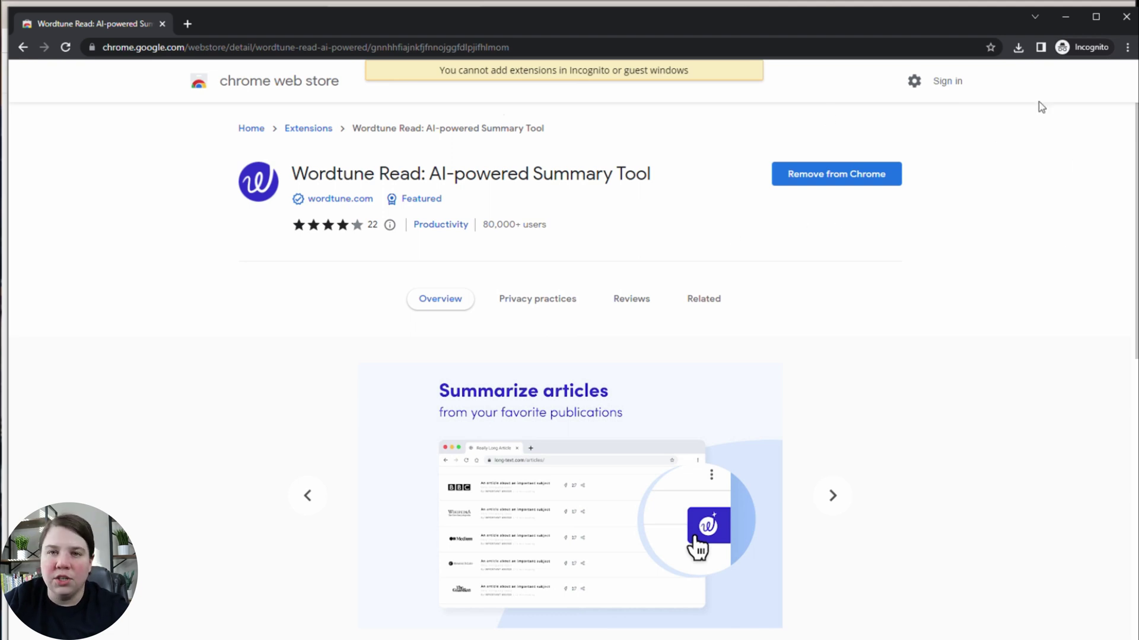
click(1065, 17)
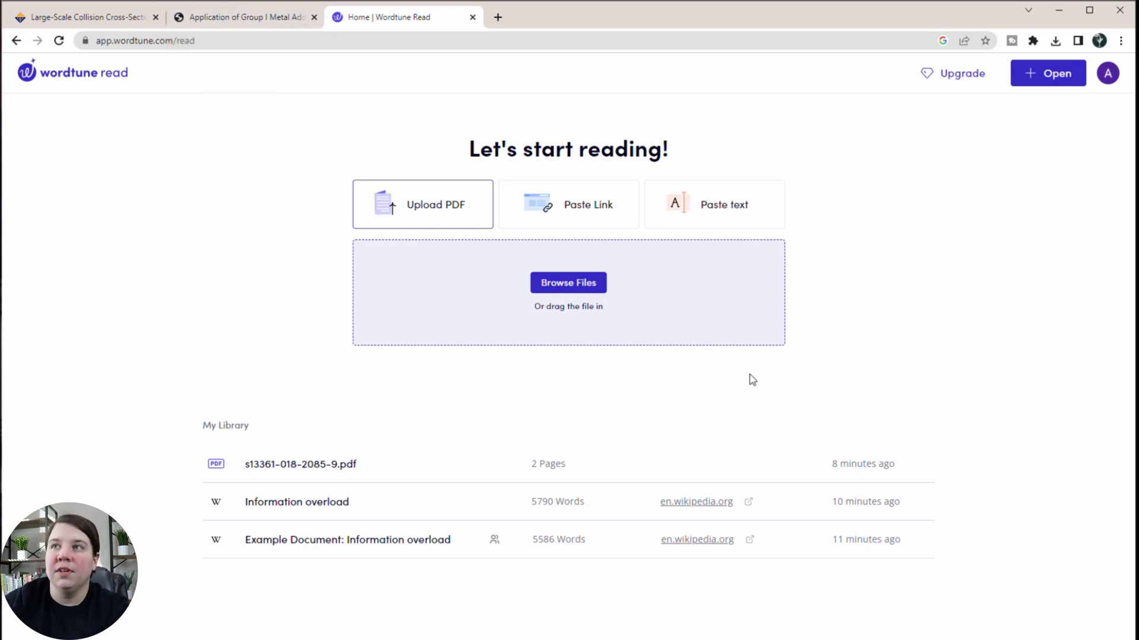
- Switch to the 'Application of Group I Metal Adduction' Springer PDF tab
click(232, 19)
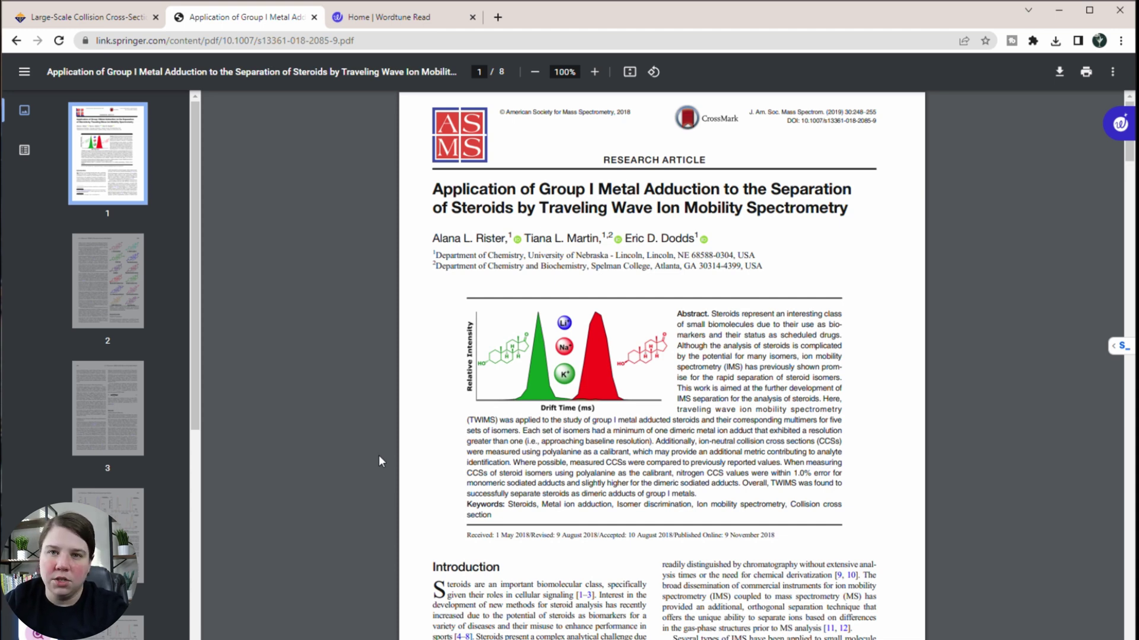
- Open the PDF's 21 key-point summary in the side panel, browse it, and export it as WT_Summaries .docx
mouse_move(1120, 130)
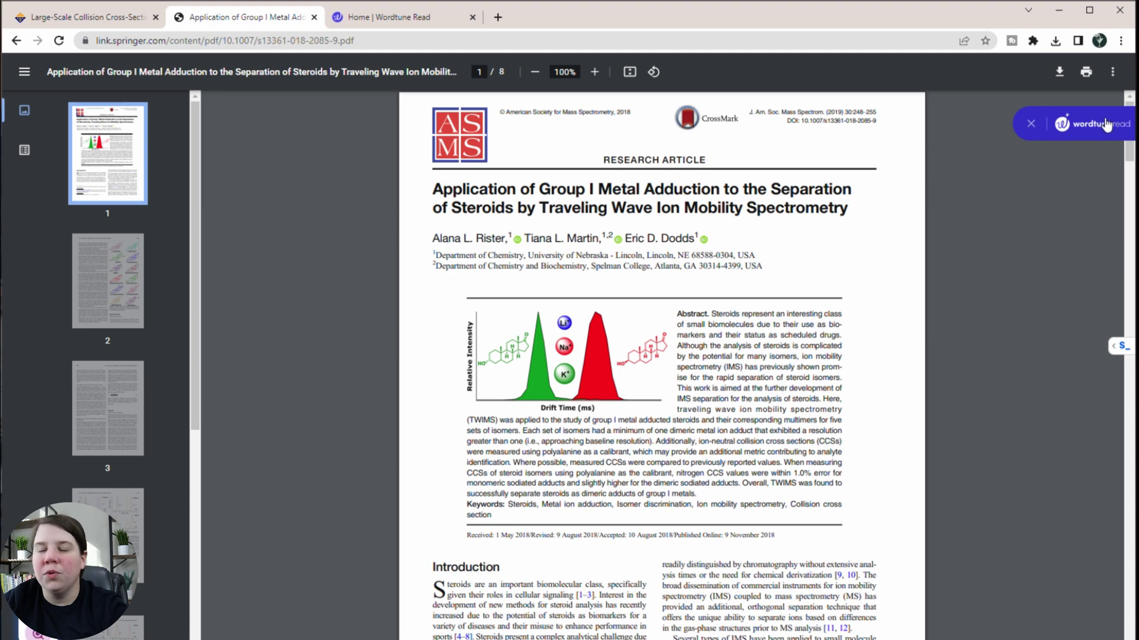
click(1105, 126)
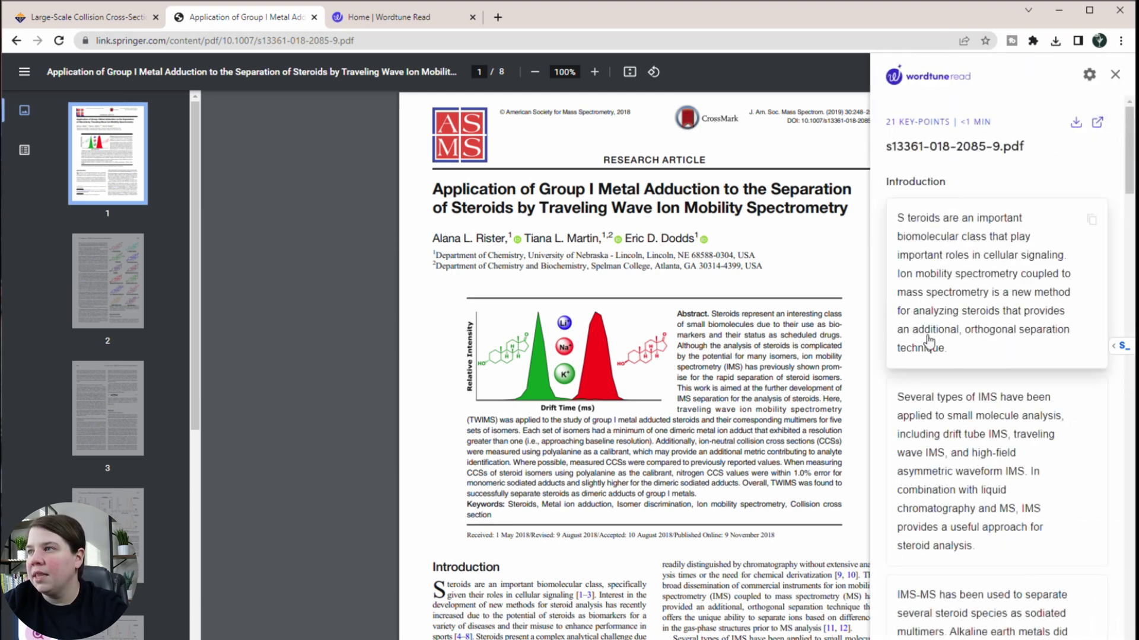
scroll(929, 344, down, 15)
scroll(928, 341, down, 7)
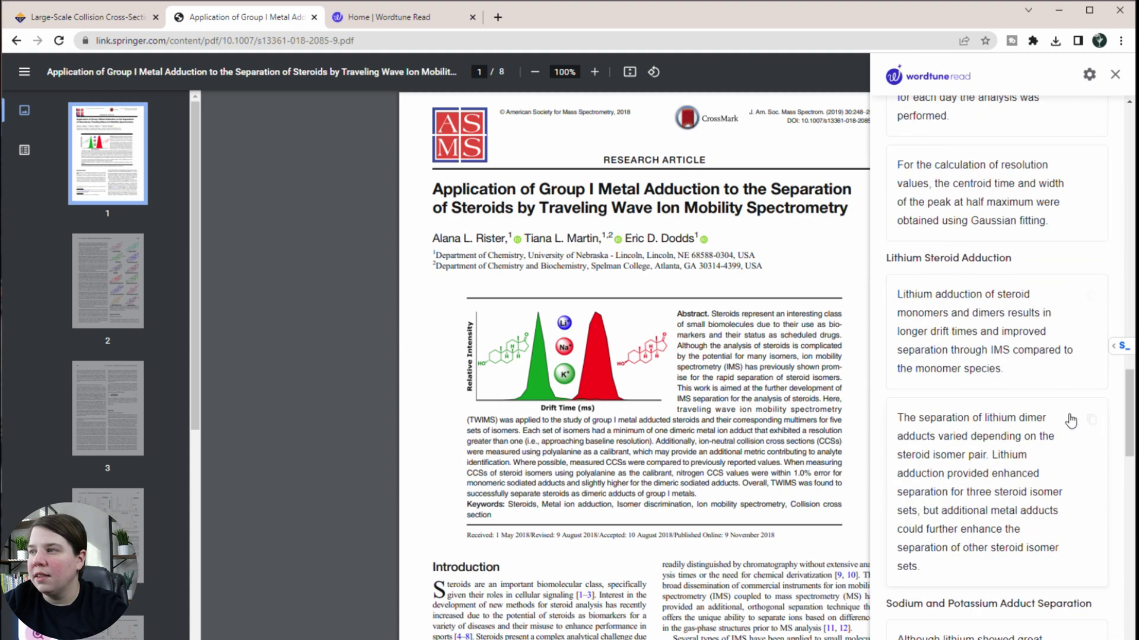
drag(1132, 405, 1082, 101)
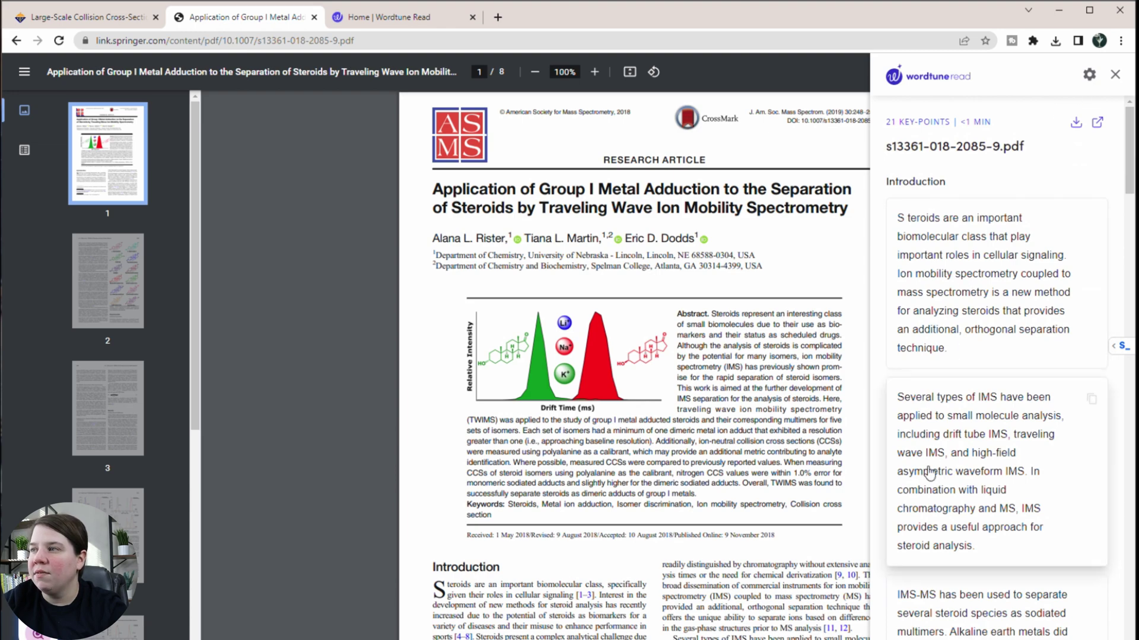
scroll(930, 473, down, 15)
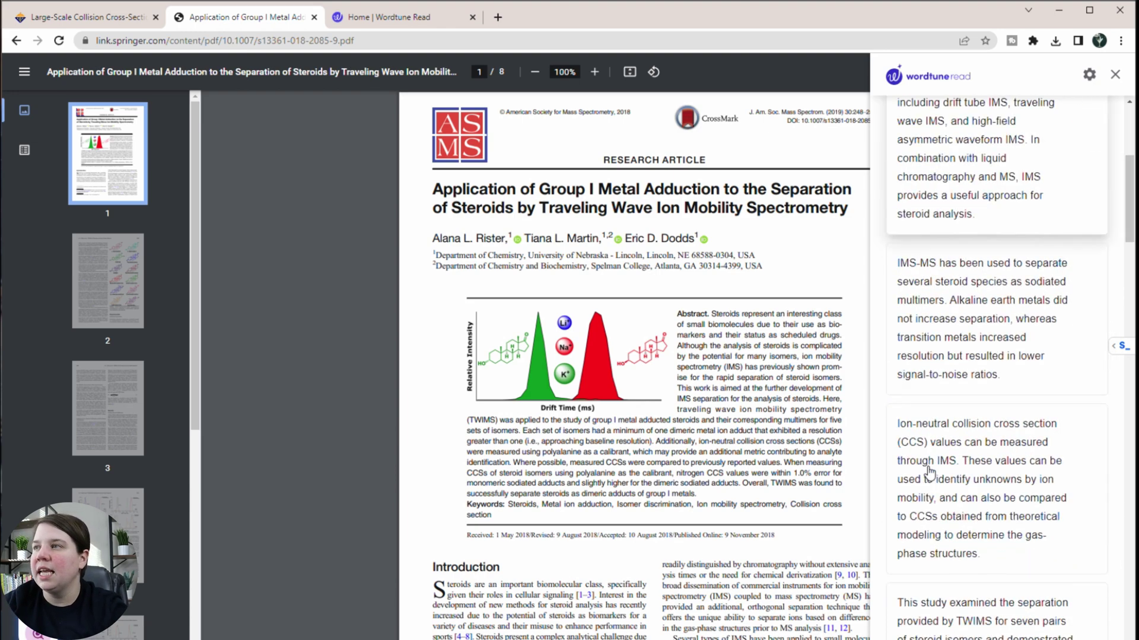
scroll(929, 472, up, 11)
scroll(930, 473, up, 4)
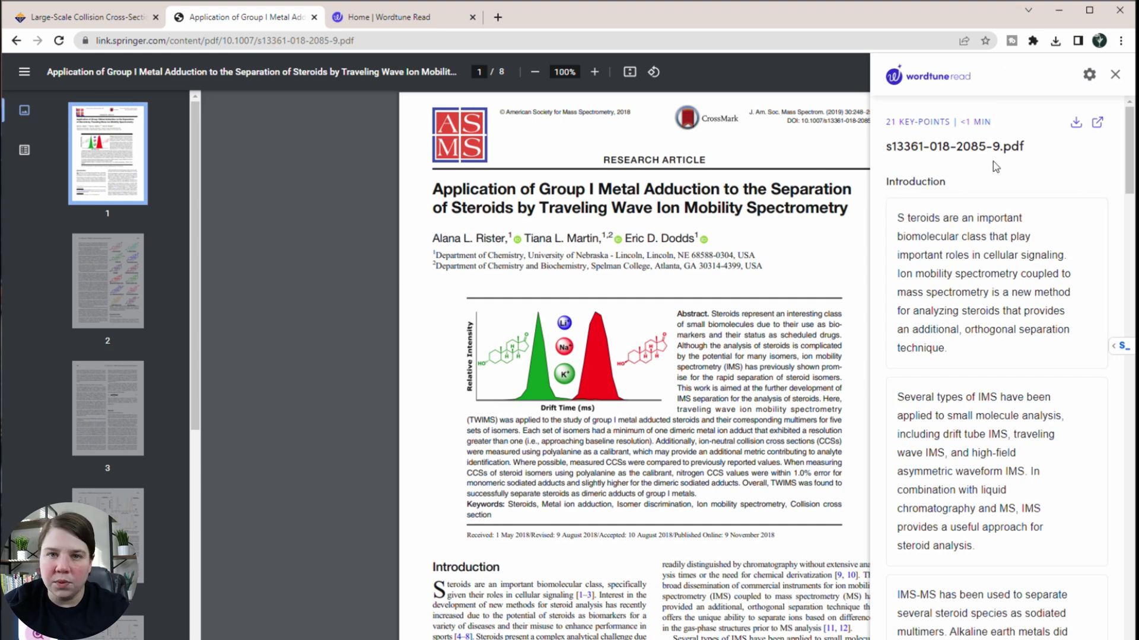
click(1075, 123)
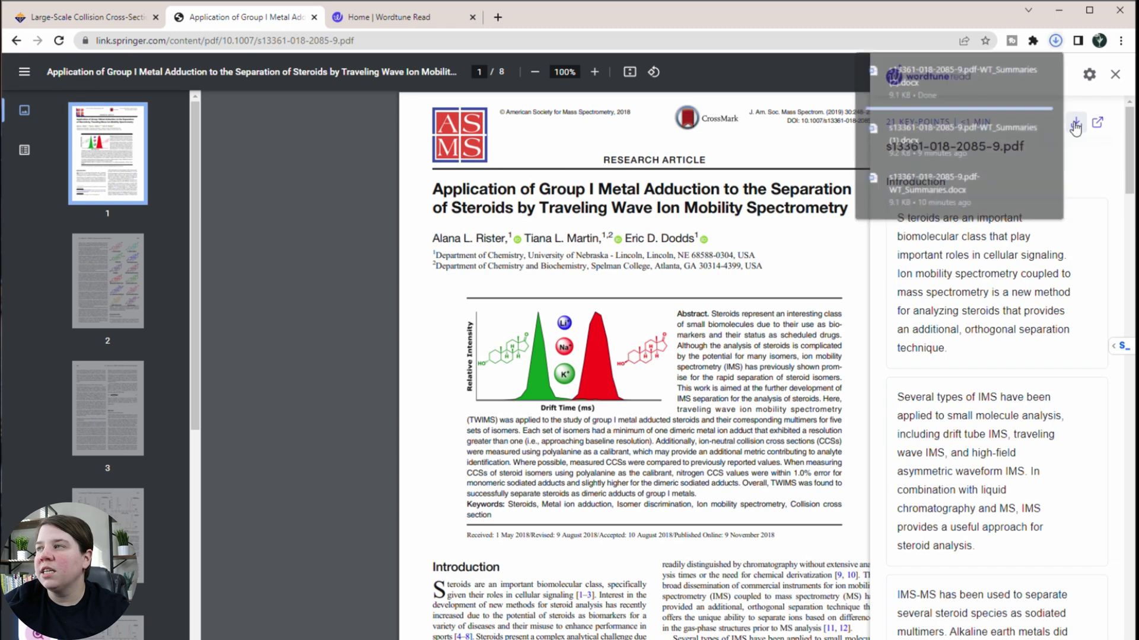
click(931, 68)
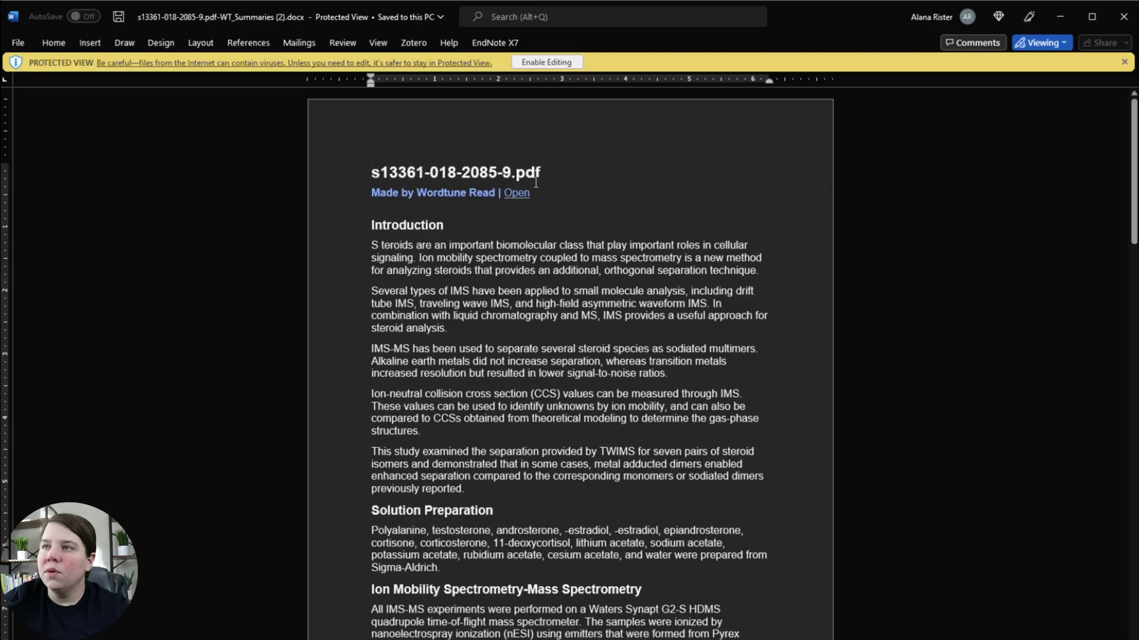
click(484, 236)
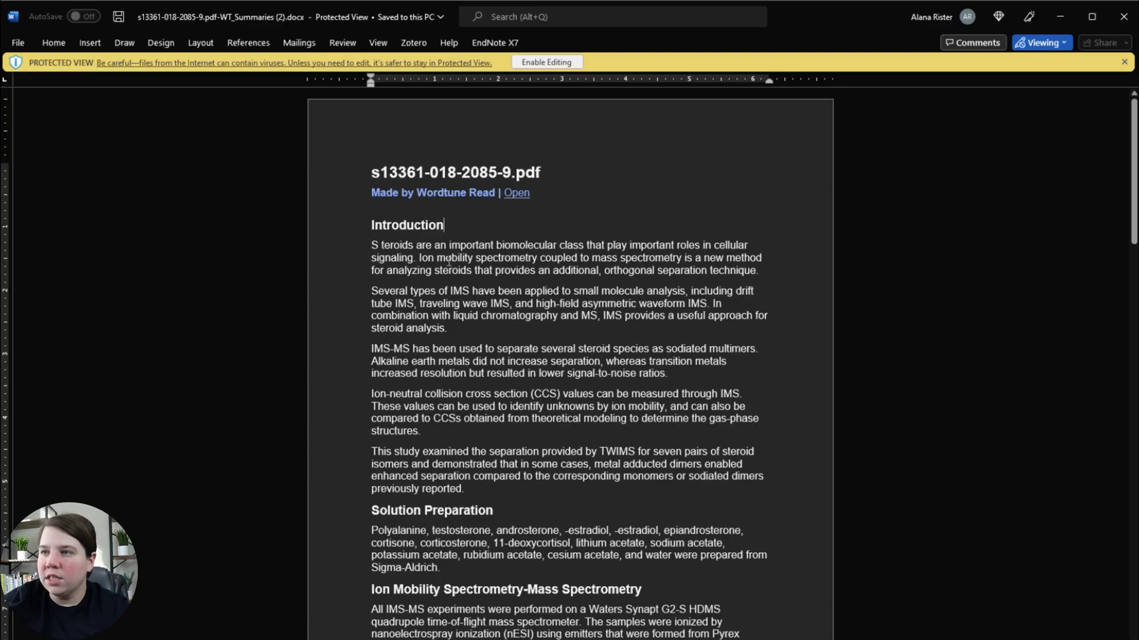
scroll(448, 261, down, 3)
drag(377, 259, 711, 280)
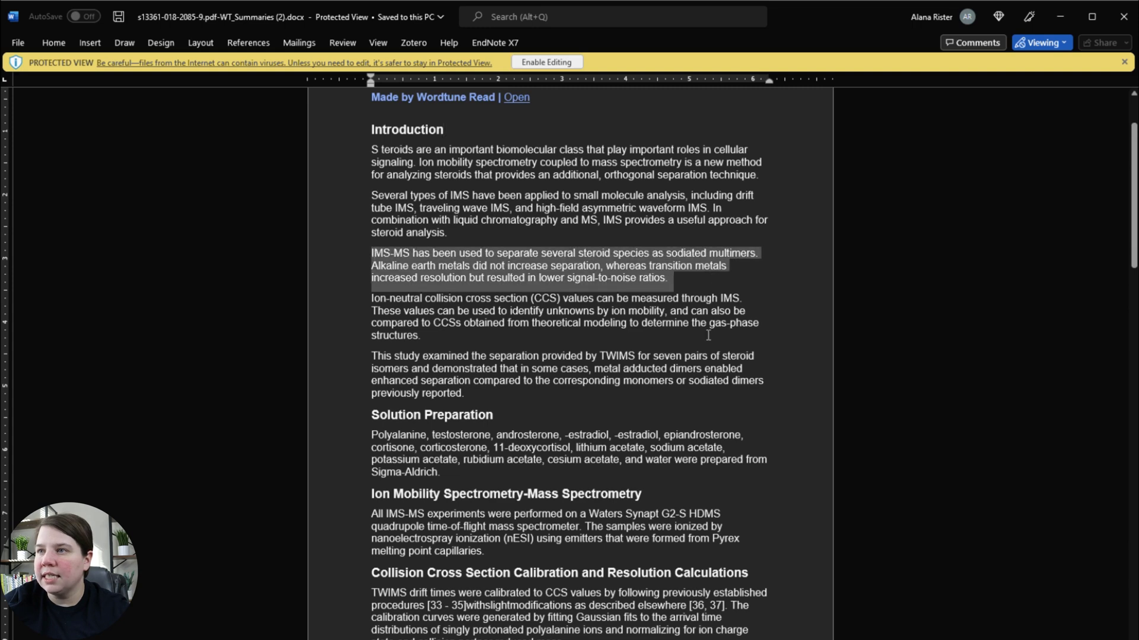
drag(380, 300, 436, 343)
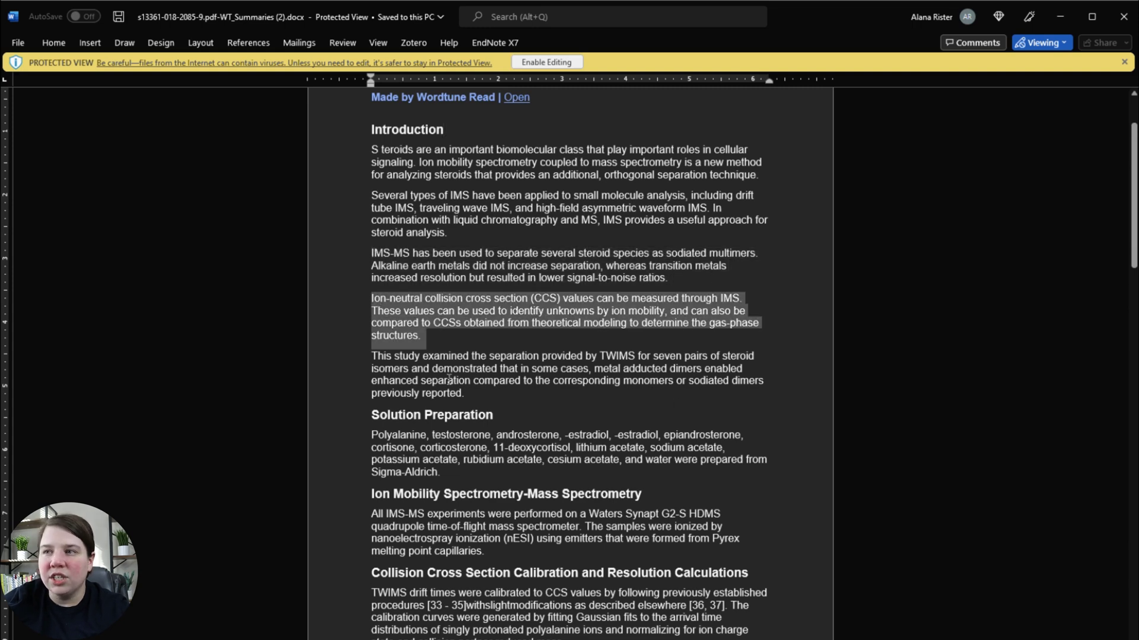
click(436, 343)
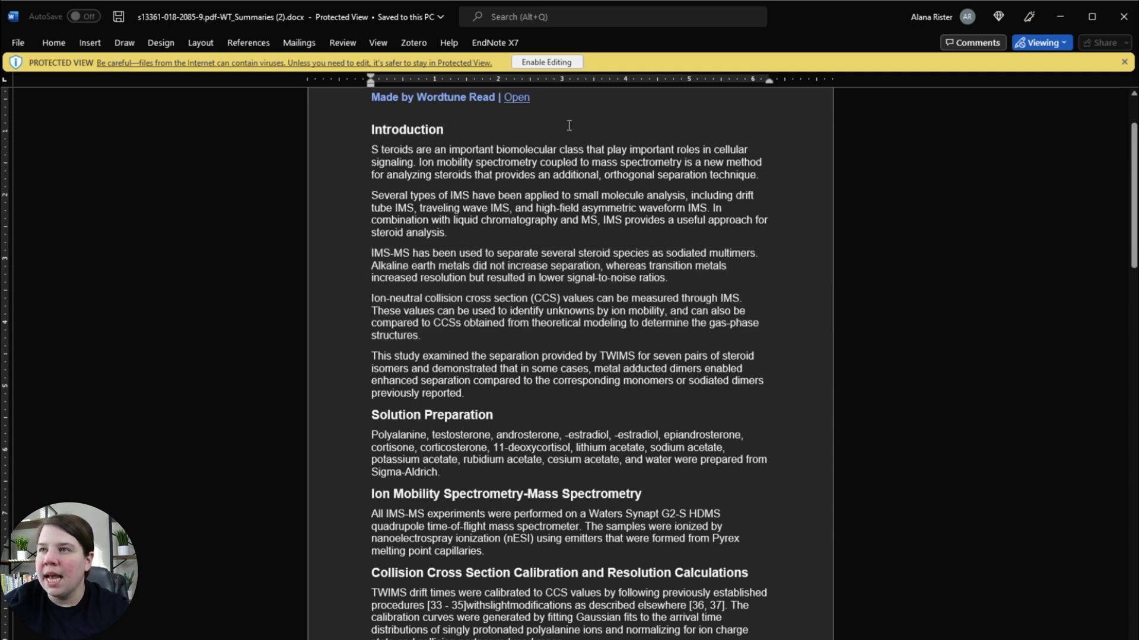
drag(382, 150, 745, 175)
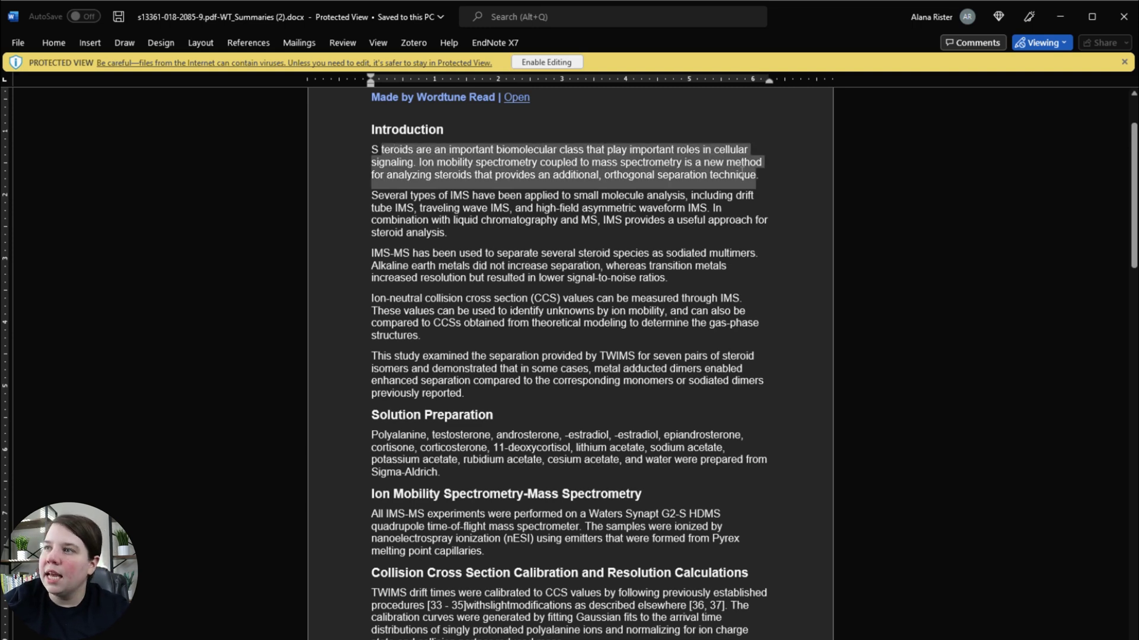
click(397, 202)
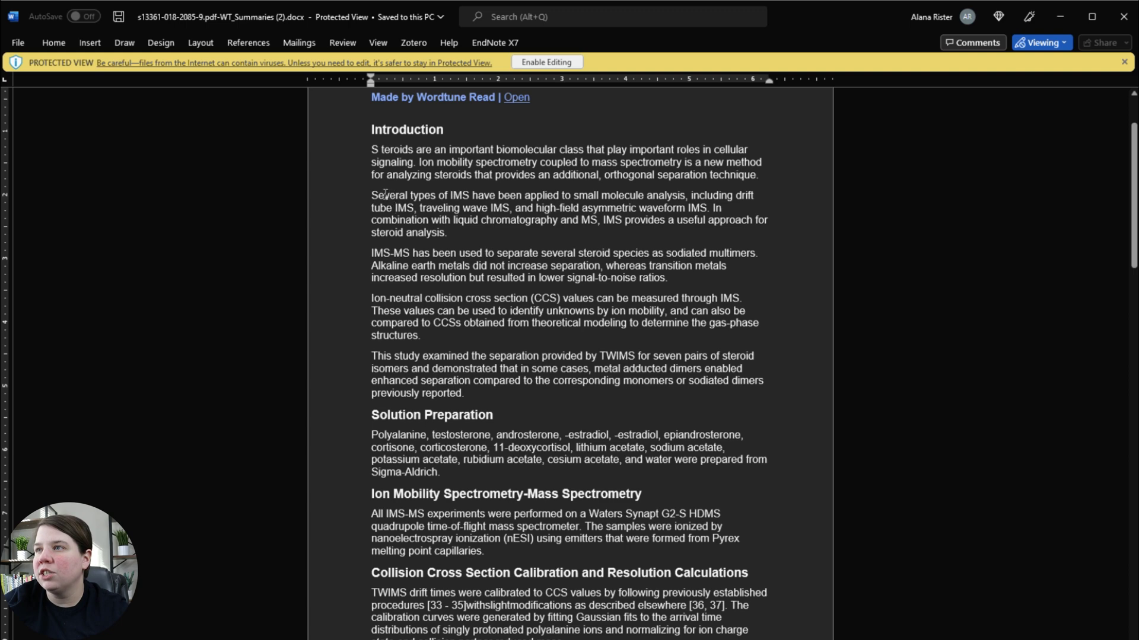
drag(384, 195, 523, 231)
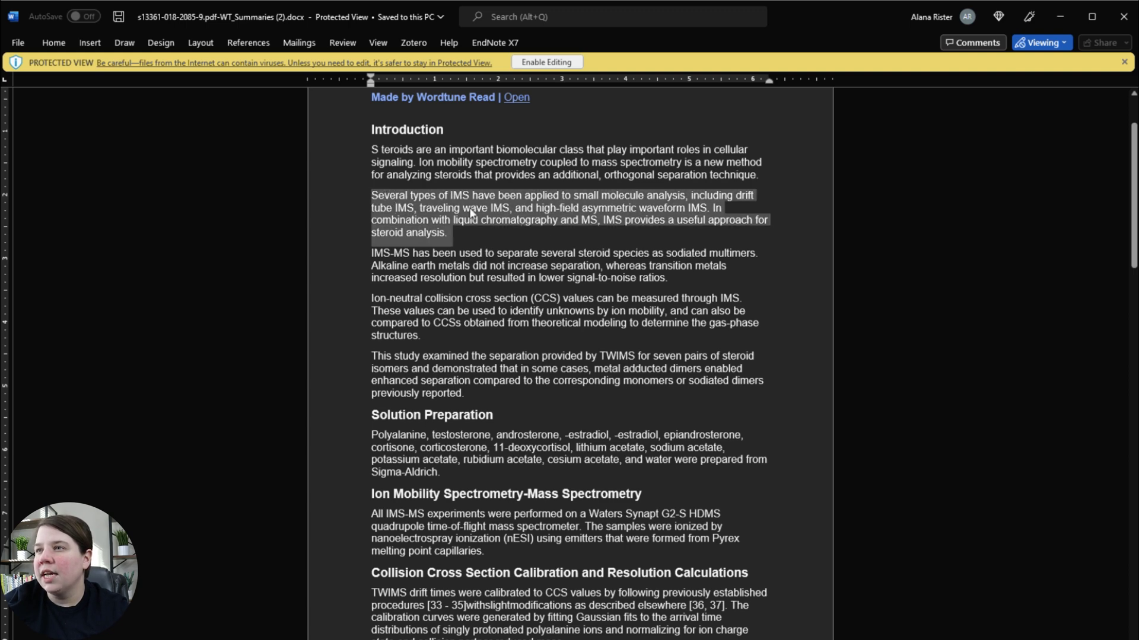
drag(372, 255, 718, 276)
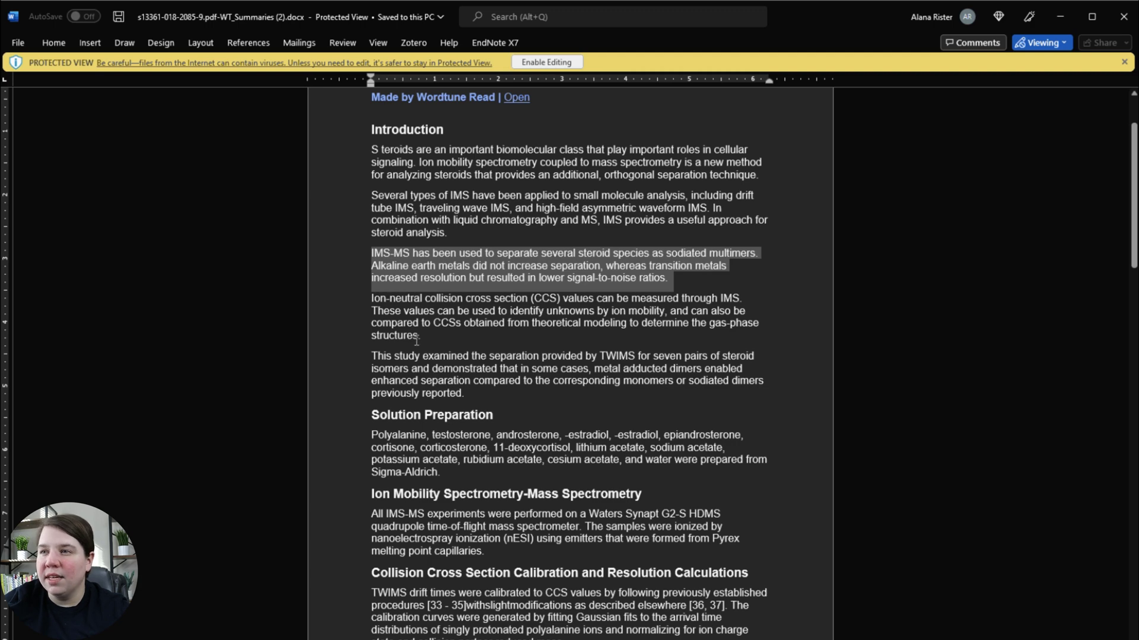
drag(416, 341, 370, 298)
scroll(432, 373, down, 3)
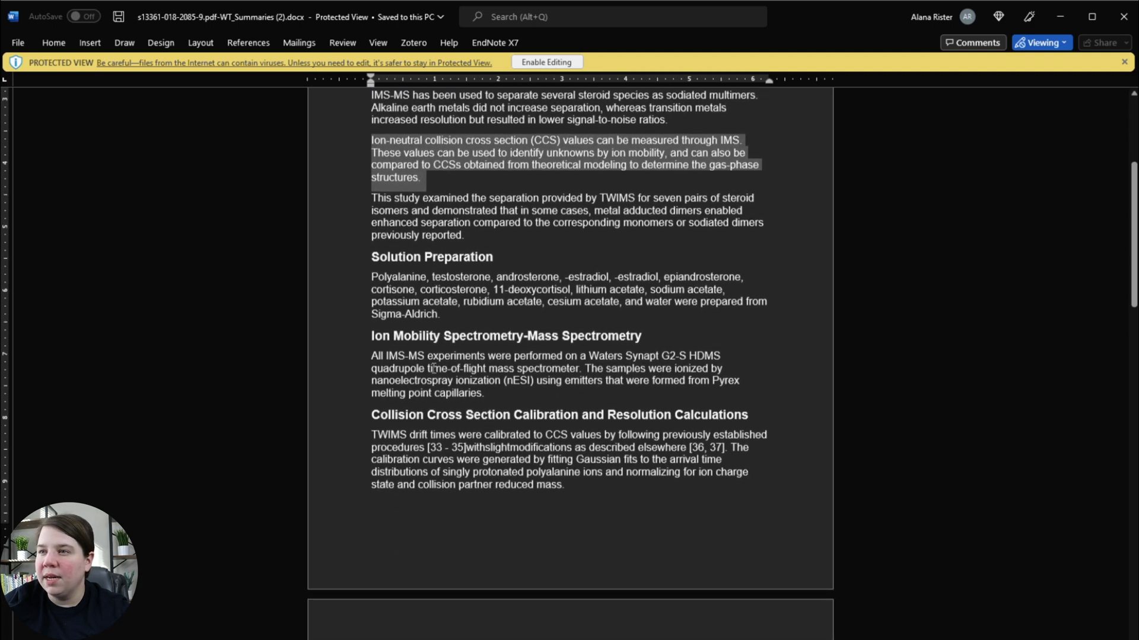
scroll(433, 368, down, 3)
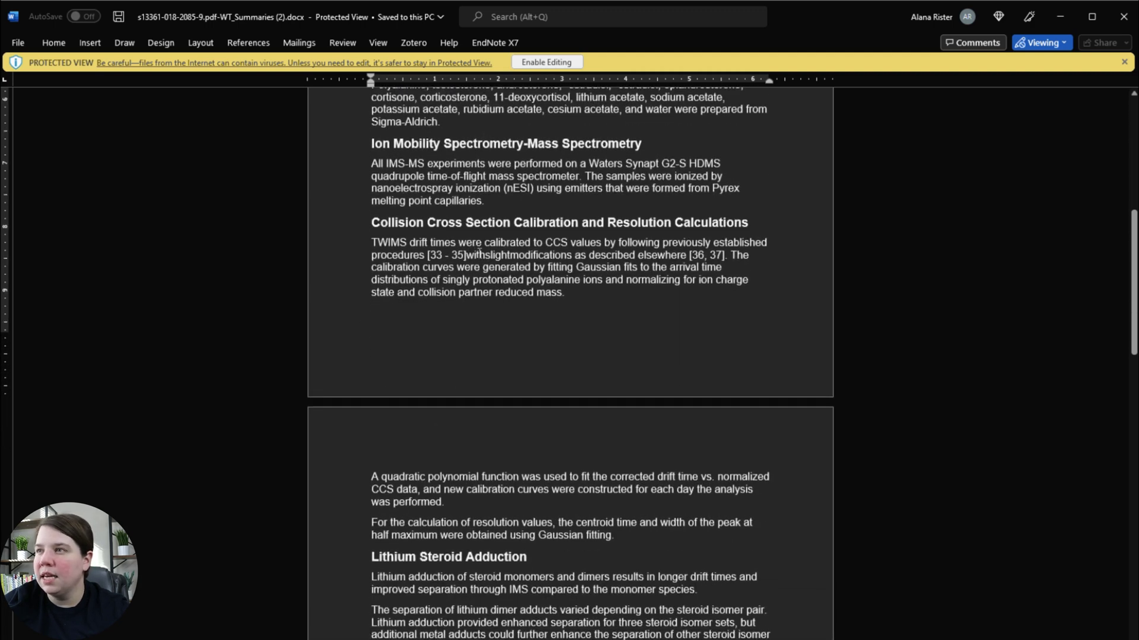
scroll(479, 254, down, 2)
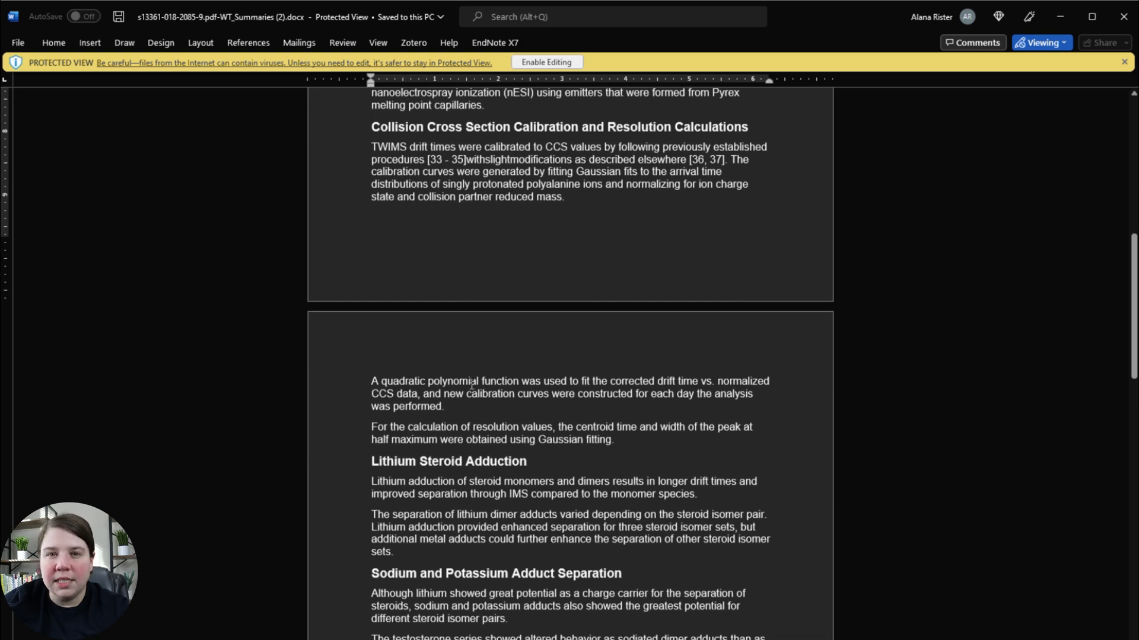
scroll(424, 417, down, 3)
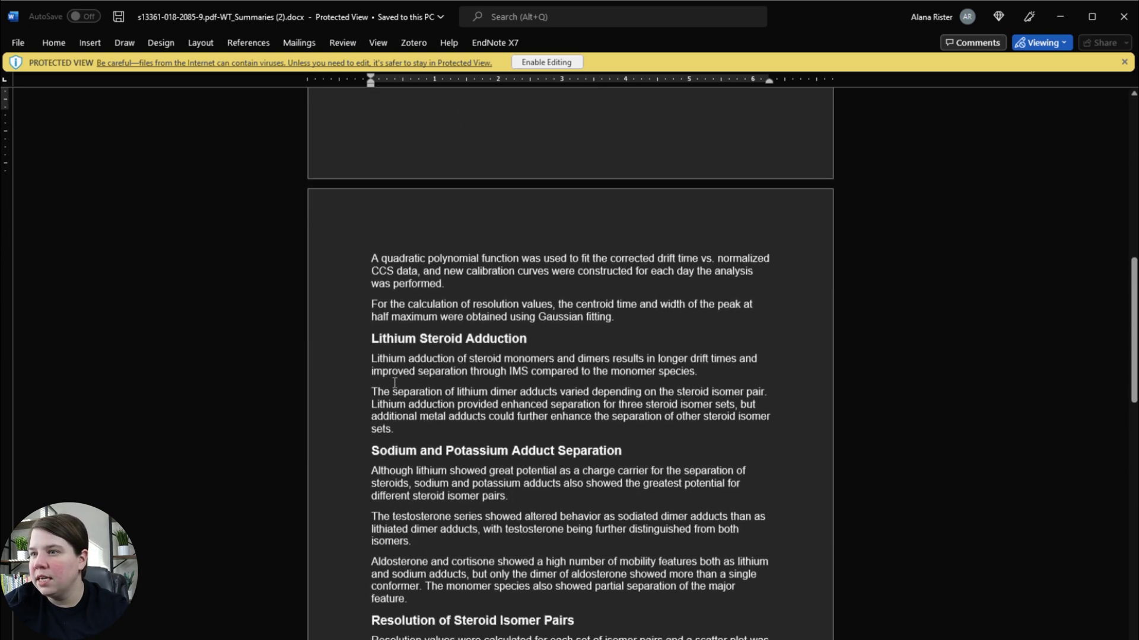
drag(370, 354, 532, 419)
scroll(531, 417, down, 5)
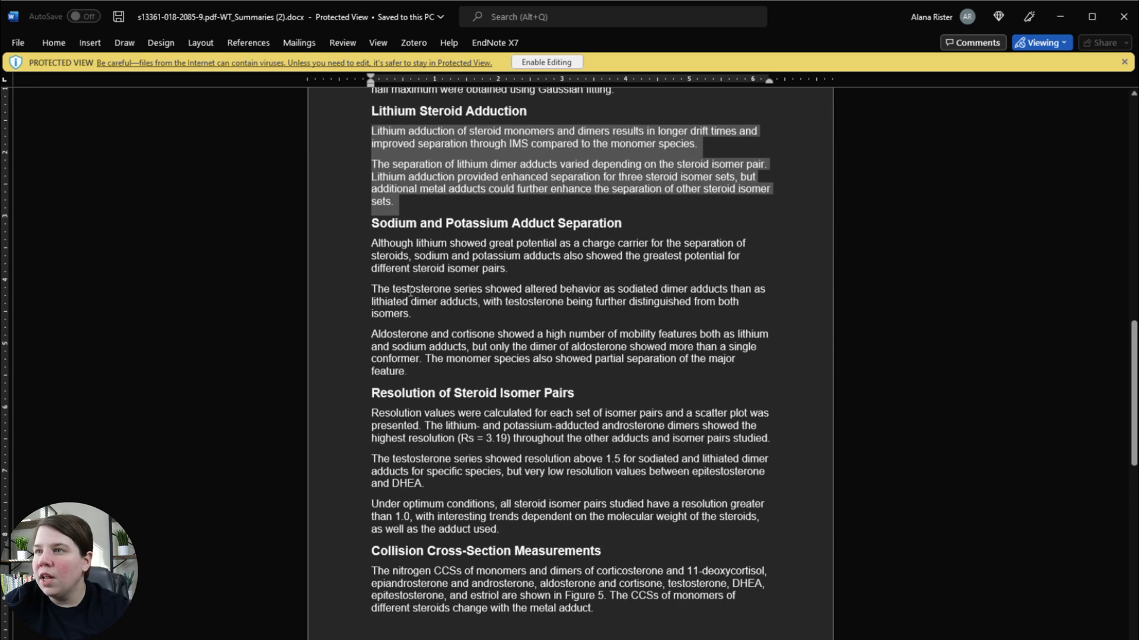
drag(410, 290, 523, 290)
click(505, 315)
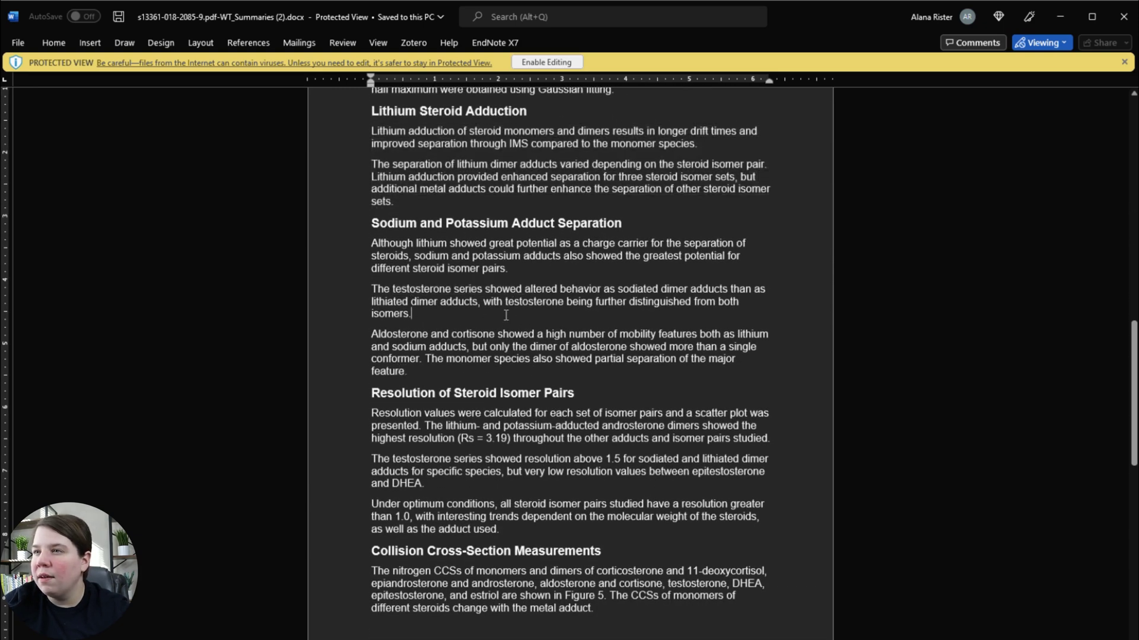
scroll(506, 315, up, 1)
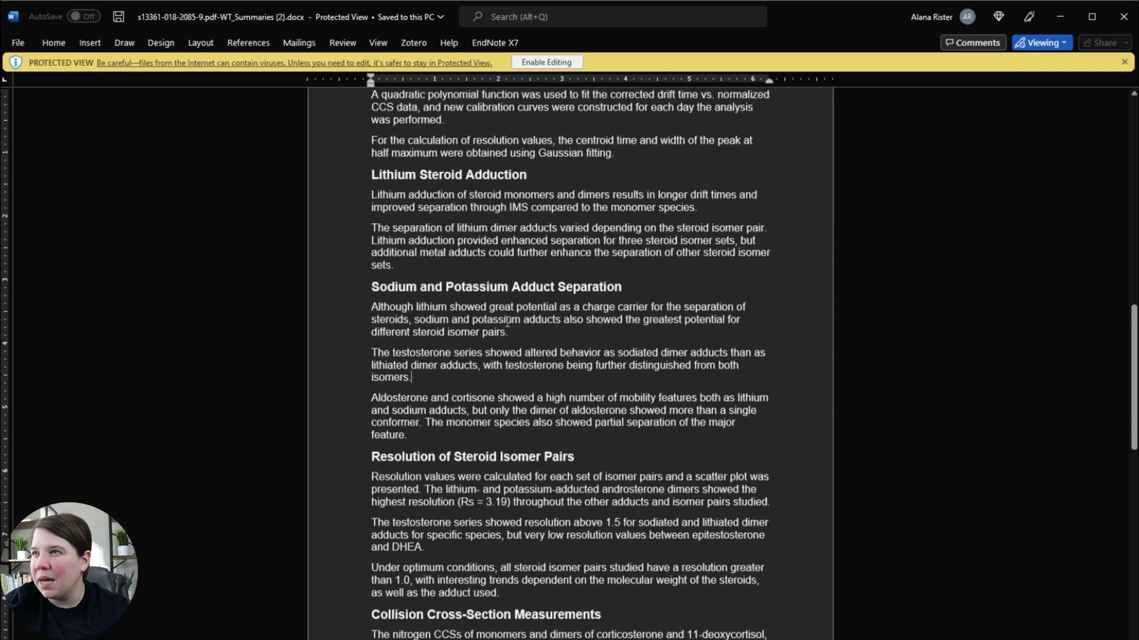
scroll(507, 323, down, 2)
scroll(504, 332, down, 4)
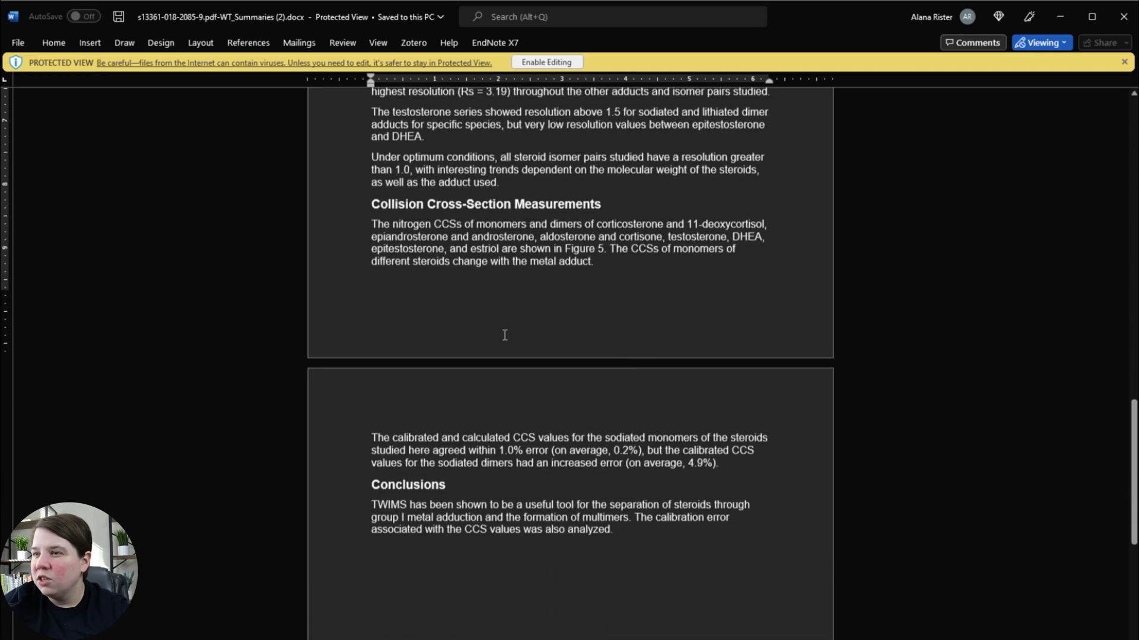
drag(372, 224, 456, 295)
click(456, 295)
scroll(457, 295, up, 18)
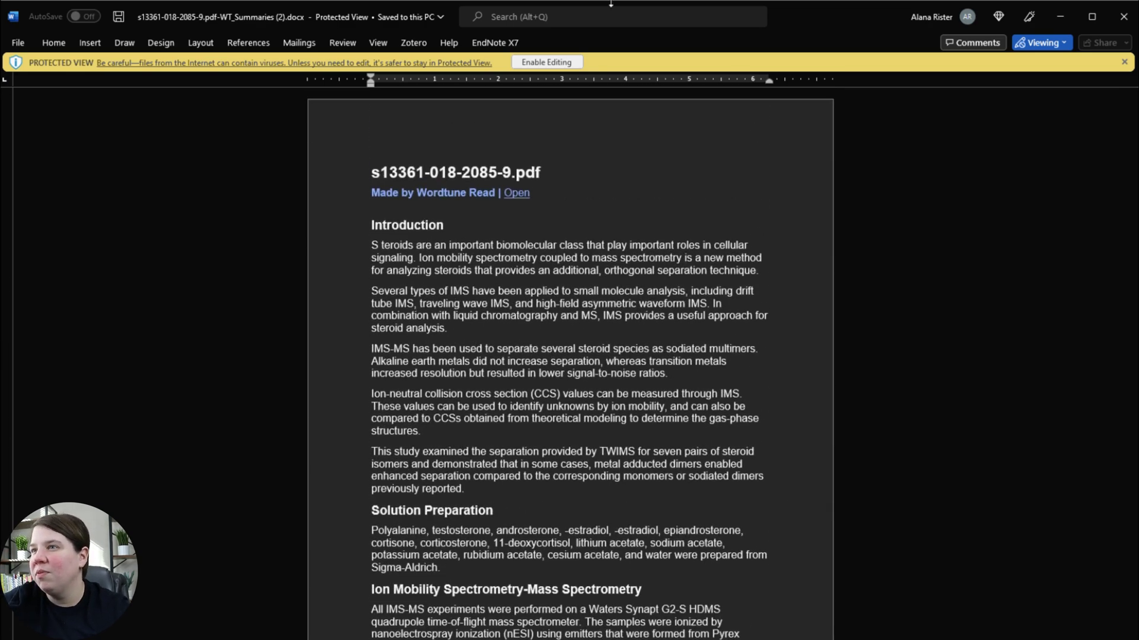
key(alt+Tab)
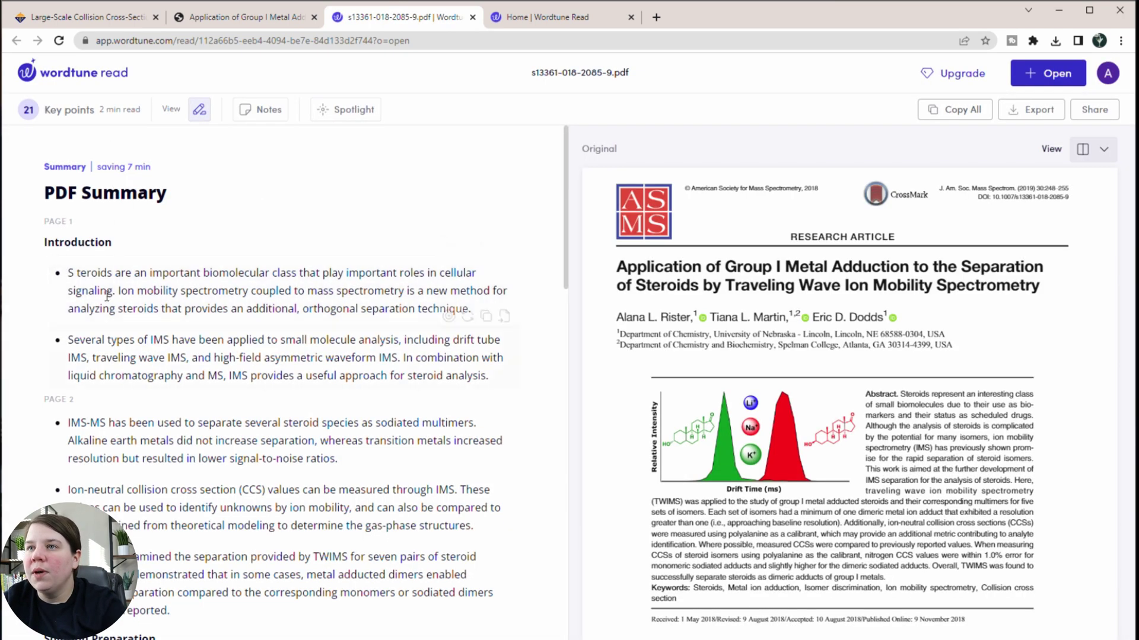
- Scroll through the PDF Summary key points from Introduction to later results, then return to the top
scroll(236, 230, down, 1)
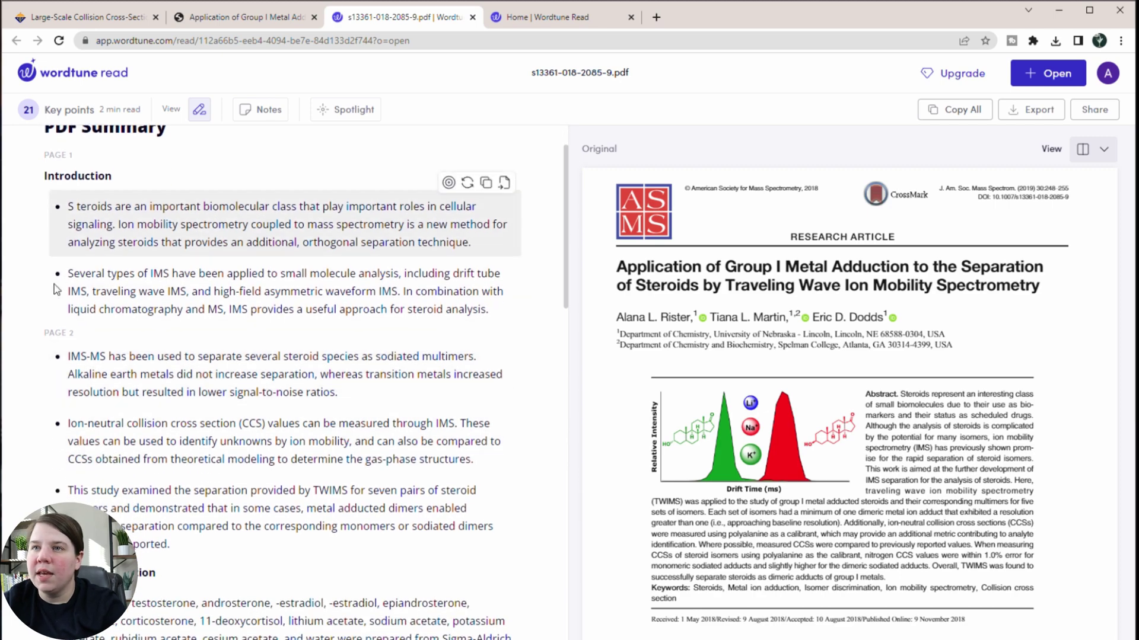
drag(49, 334, 81, 342)
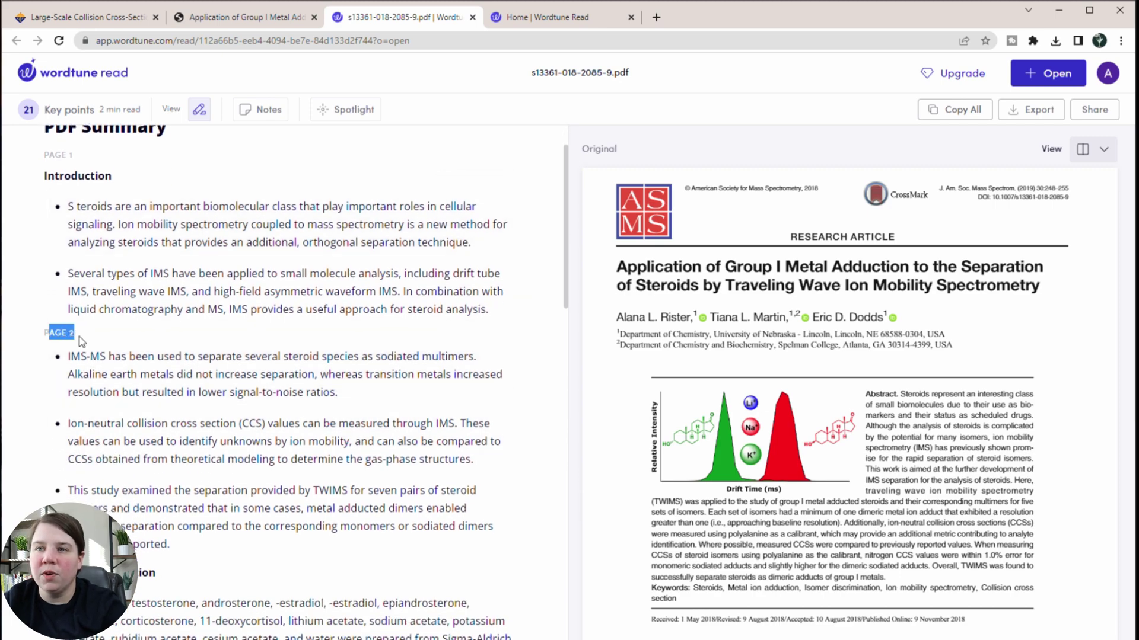
scroll(81, 342, down, 15)
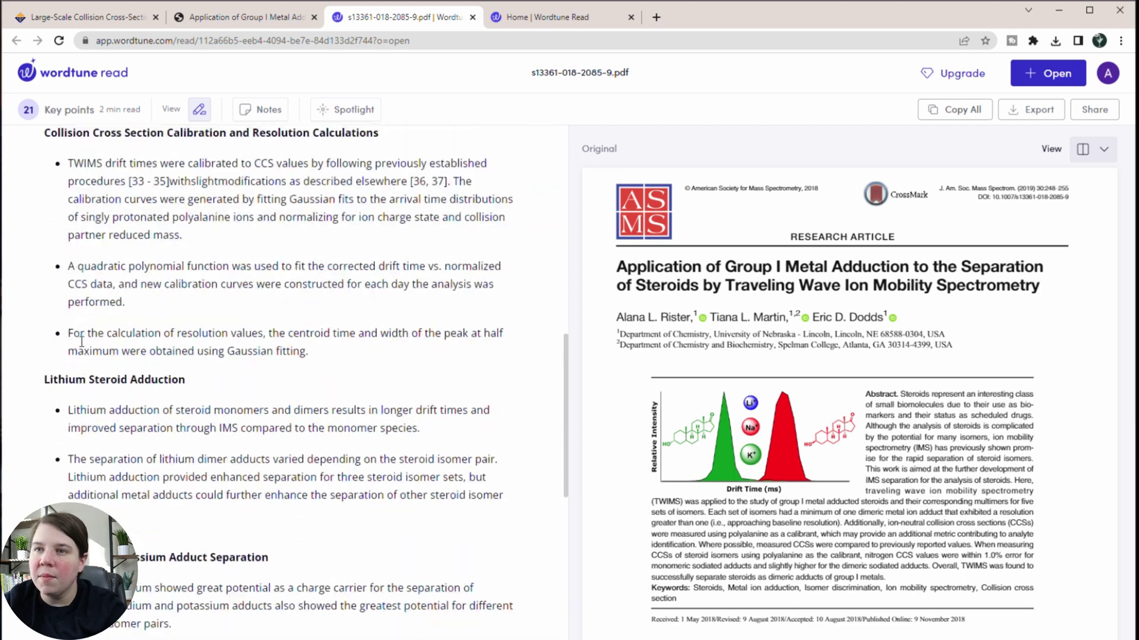
scroll(82, 343, down, 6)
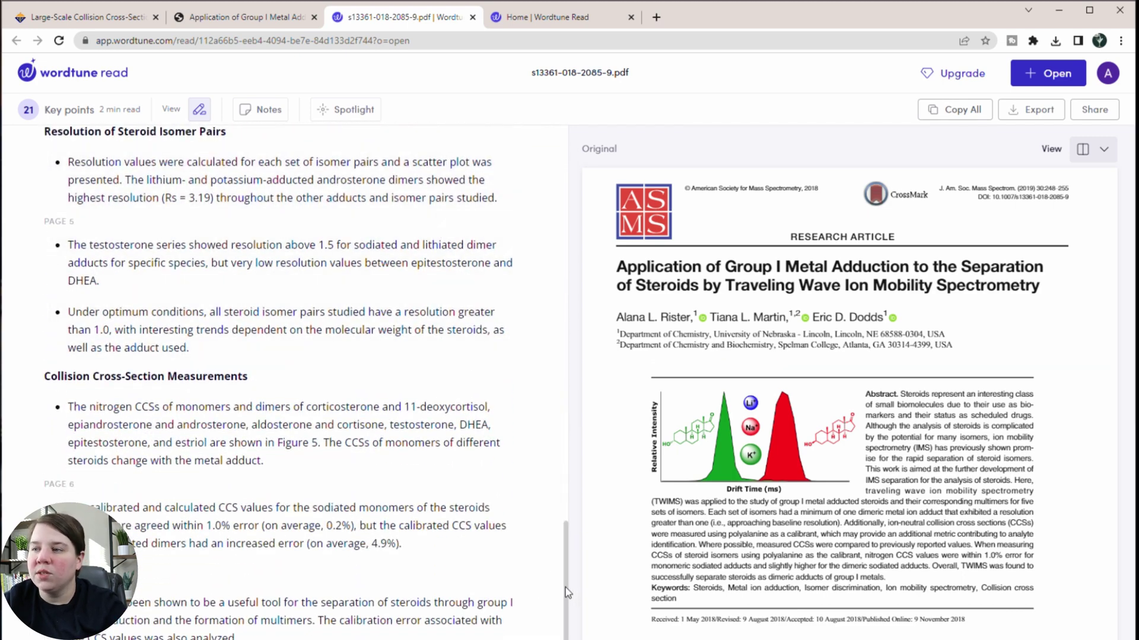
drag(566, 588, 572, 179)
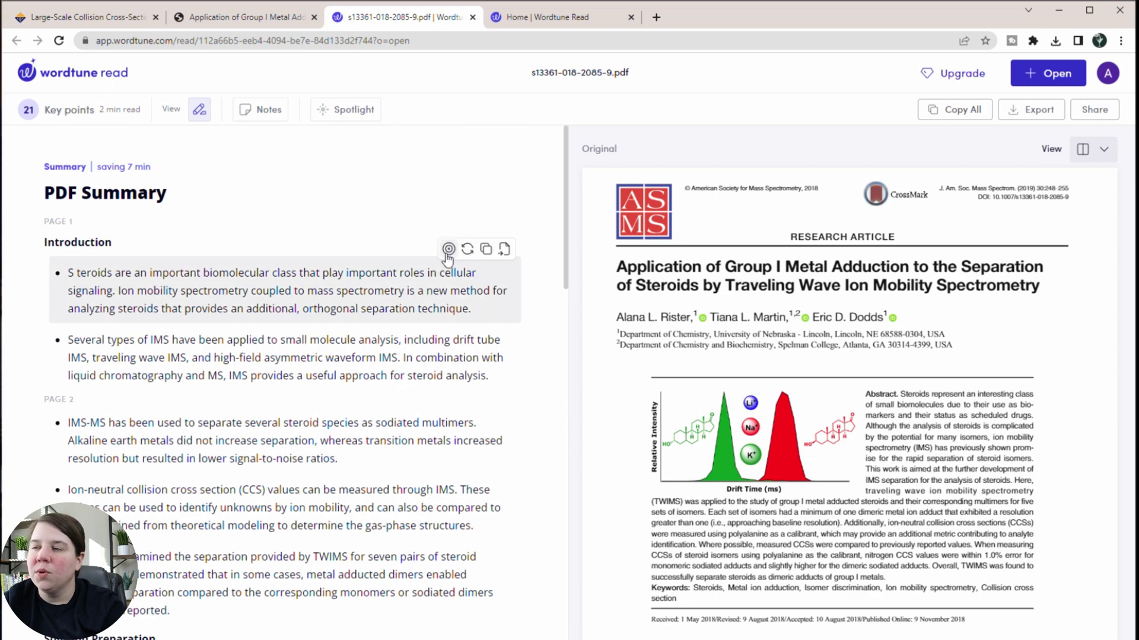
- Show the first Introduction key point's source and regenerate it about steroids' numerous cellular-signaling roles
click(448, 250)
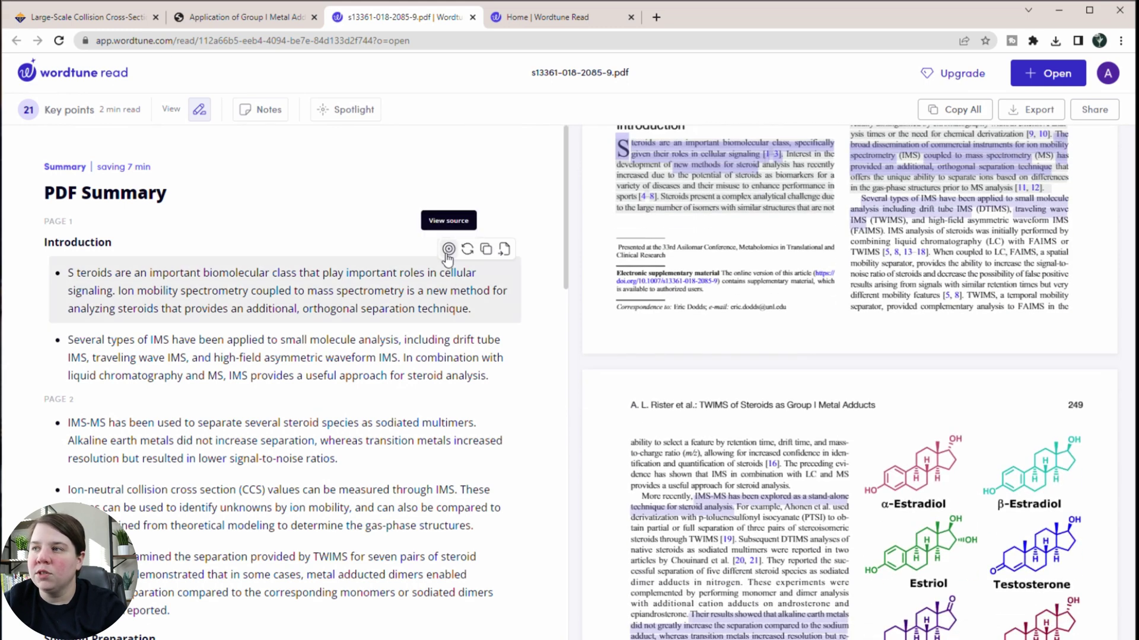
scroll(772, 467, down, 2)
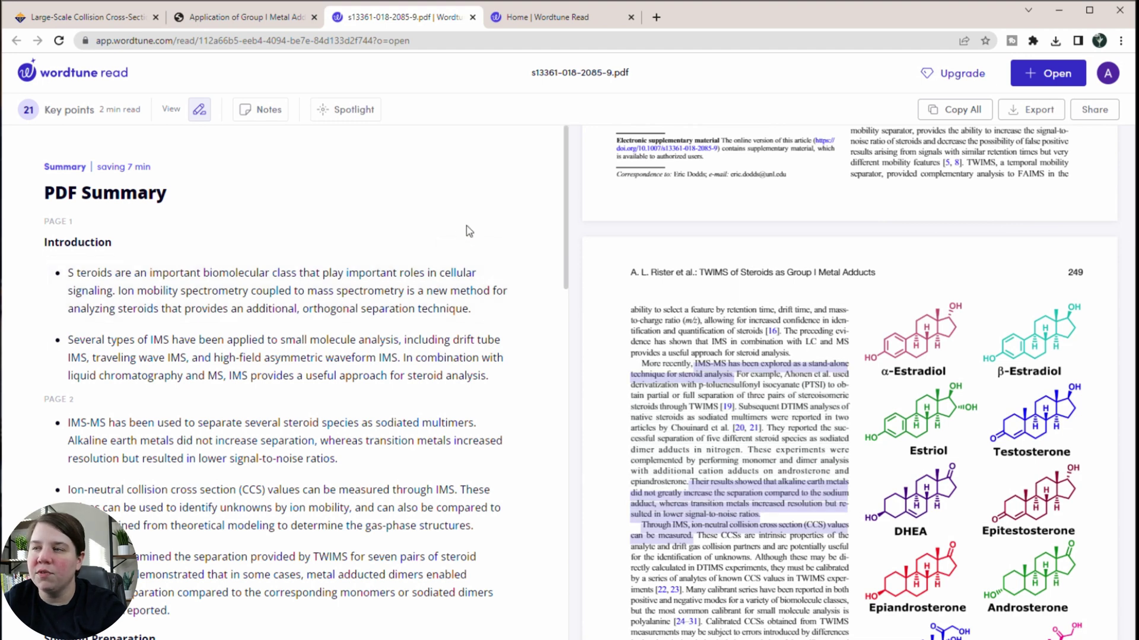
click(467, 250)
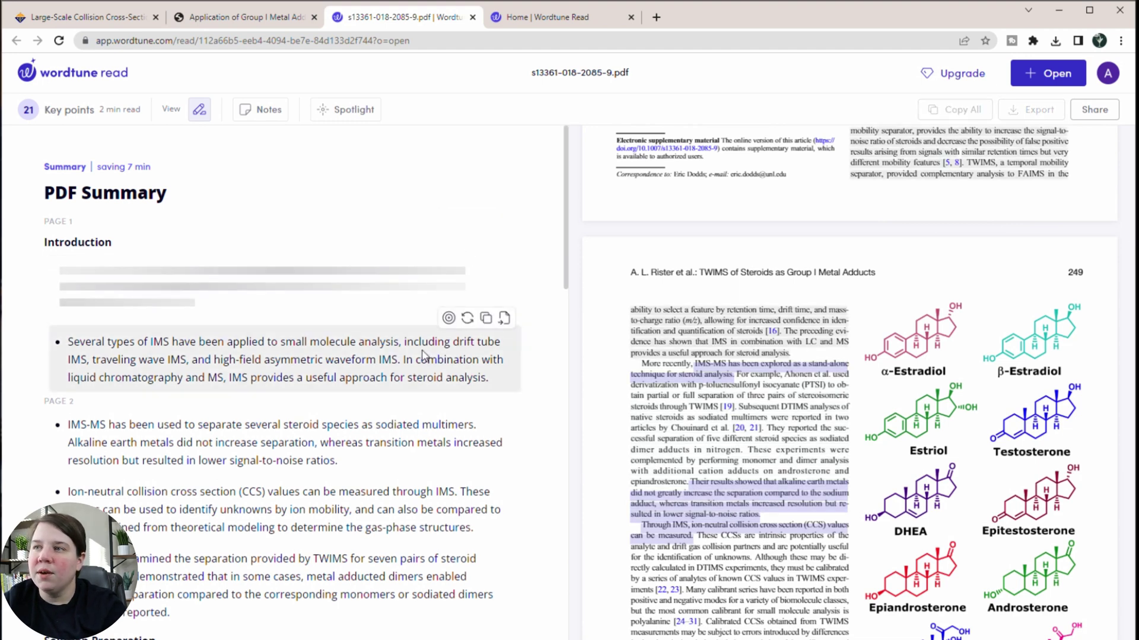
drag(84, 273, 459, 308)
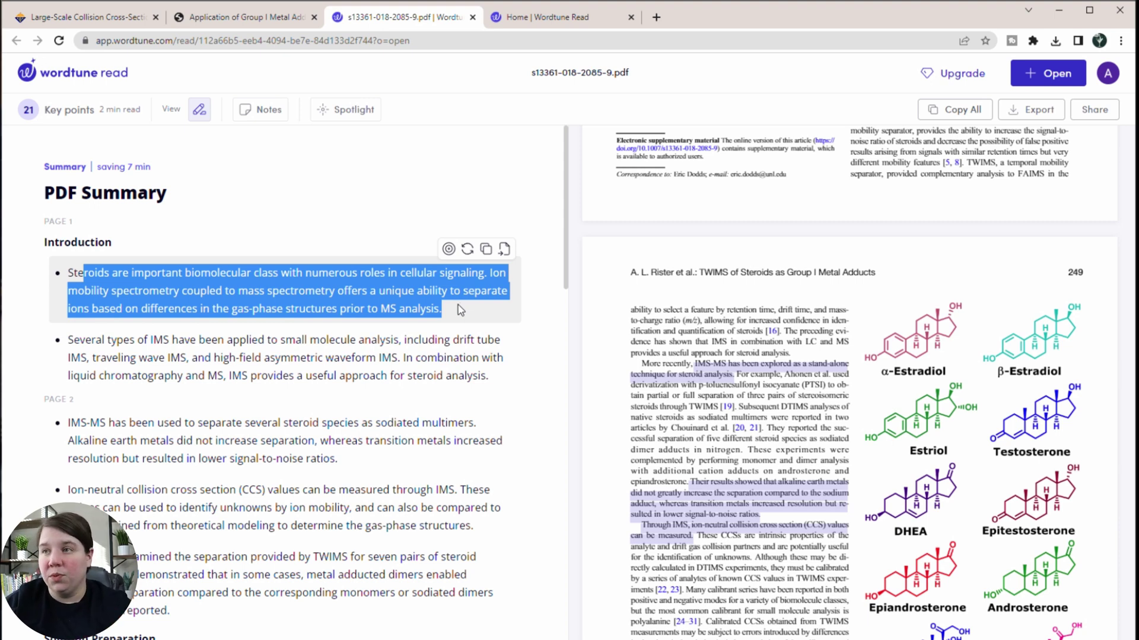
click(504, 251)
- Add the reworded first key point to Notes and confirm the bullet appears in the Notes panel
click(279, 109)
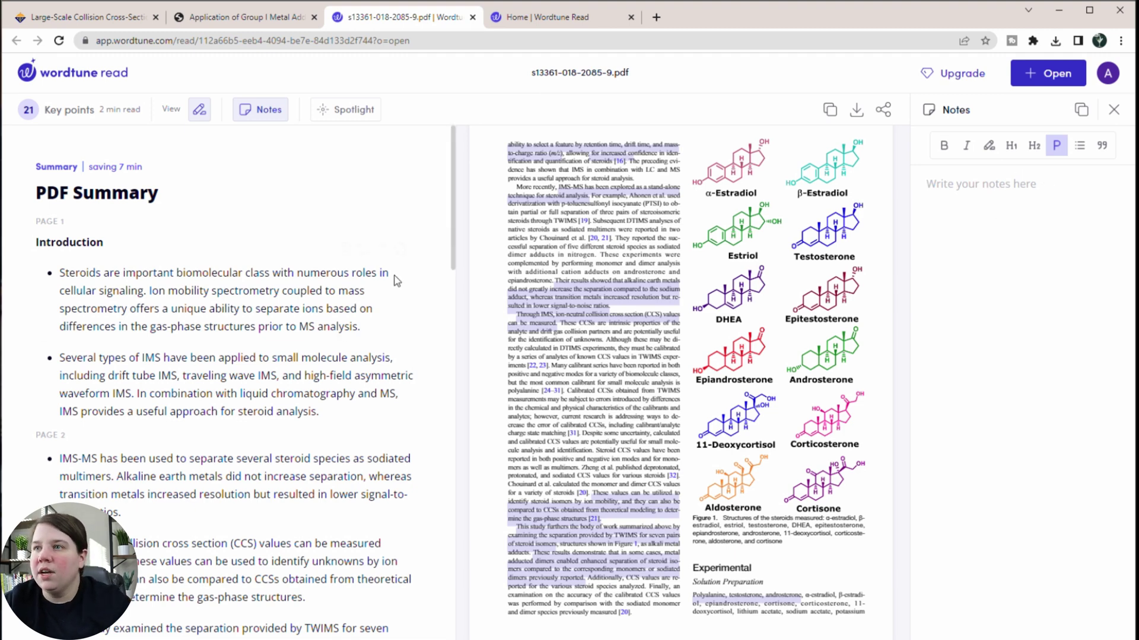
mouse_move(385, 270)
click(399, 250)
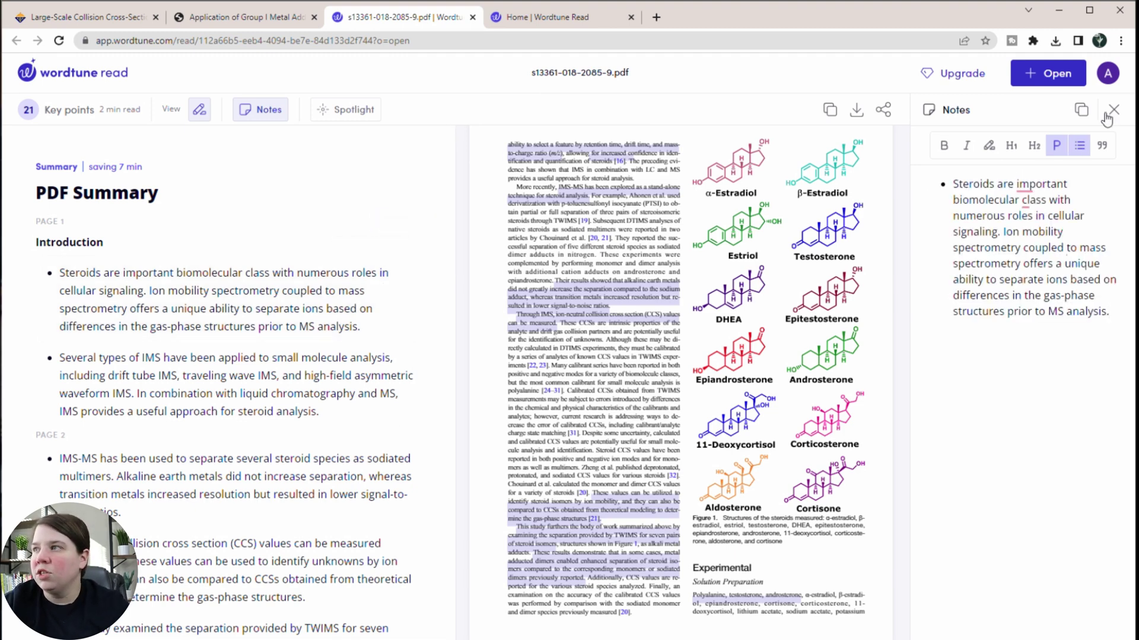
scroll(741, 558, down, 8)
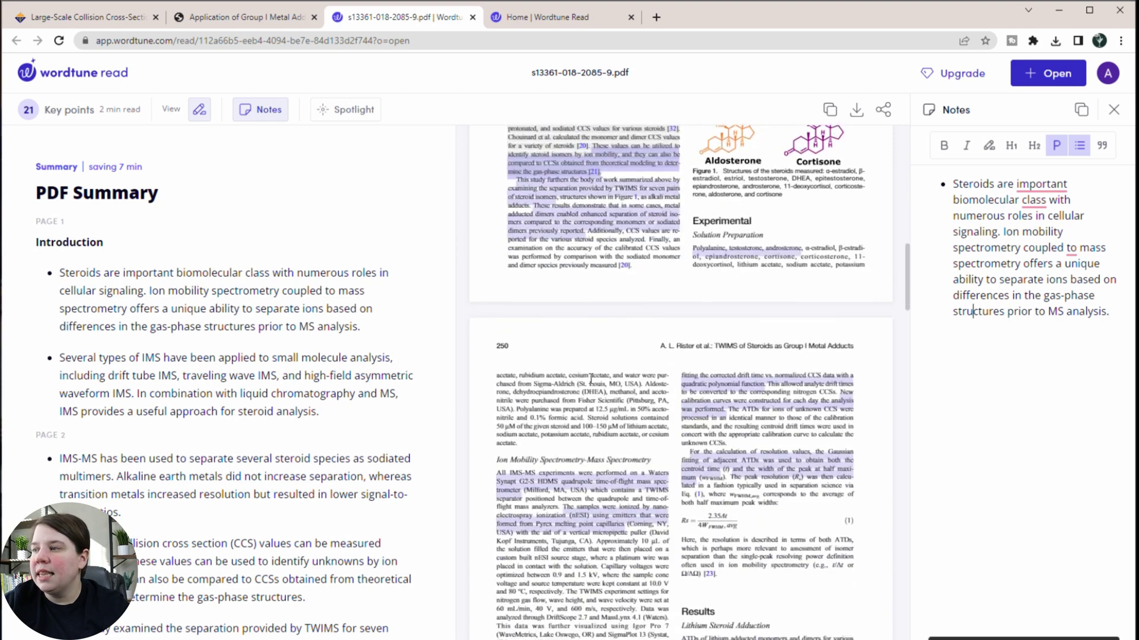
scroll(728, 475, up, 15)
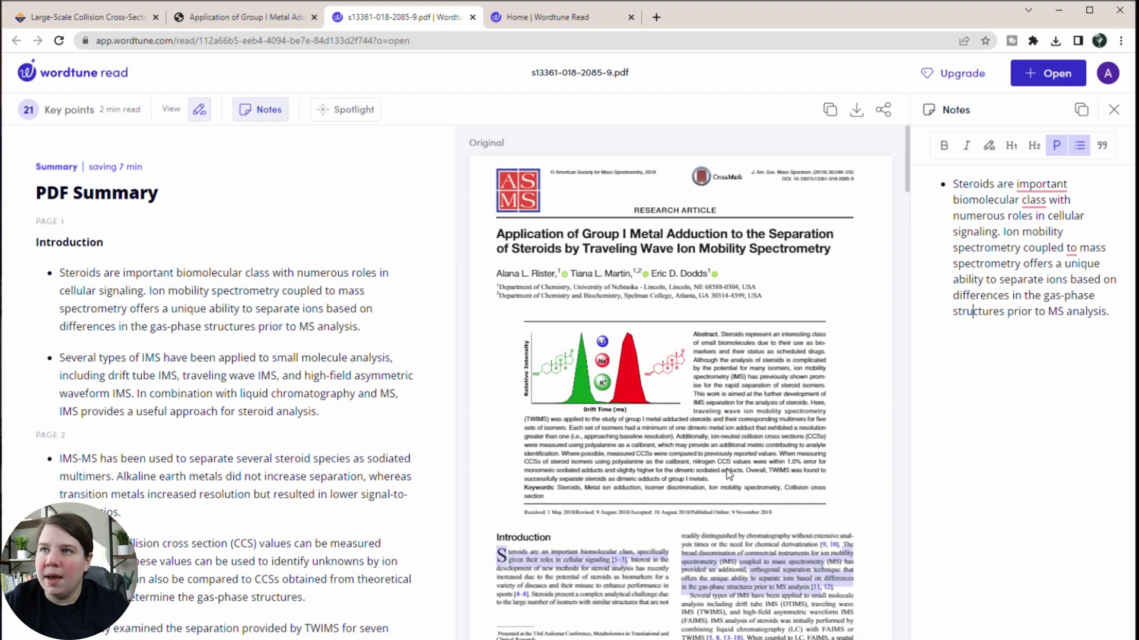
click(263, 118)
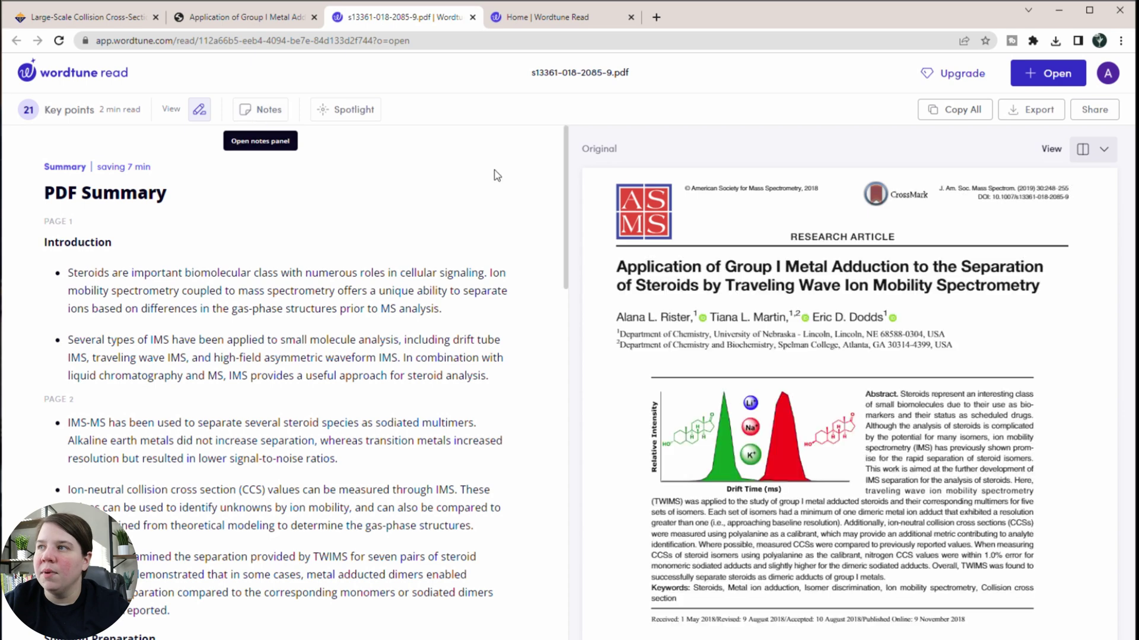
click(261, 110)
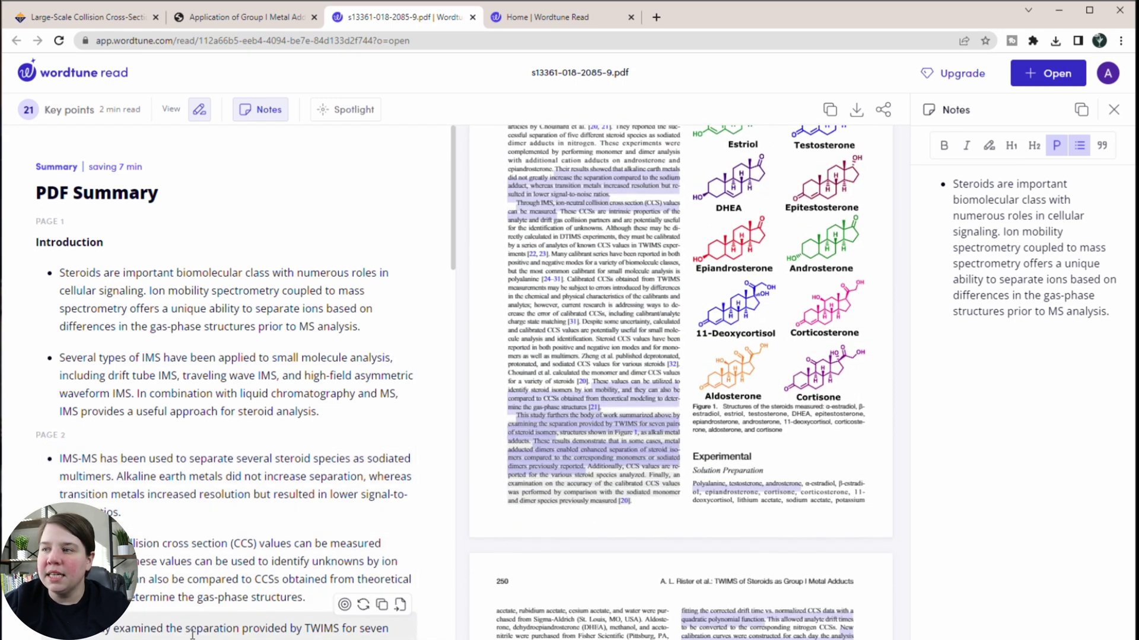
scroll(176, 518, down, 3)
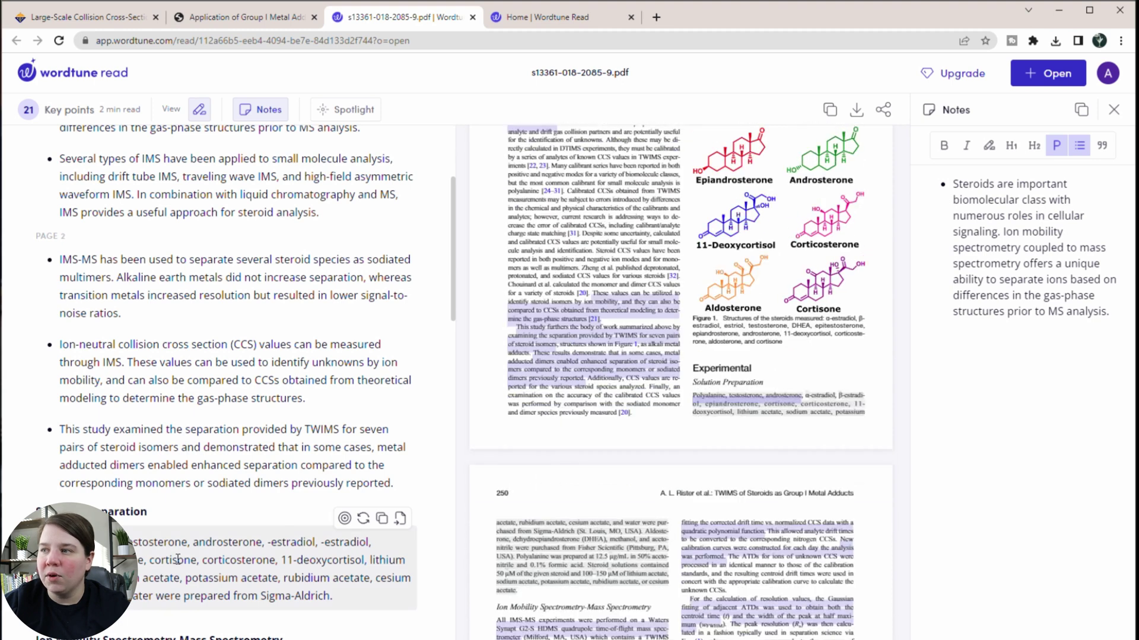
scroll(177, 560, down, 2)
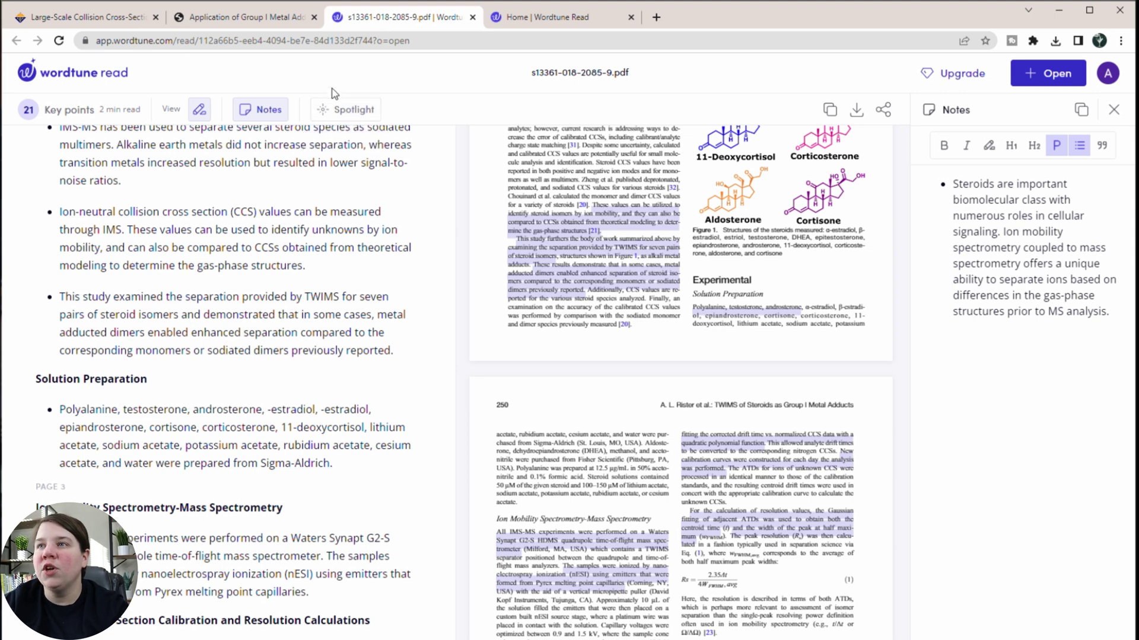
click(344, 109)
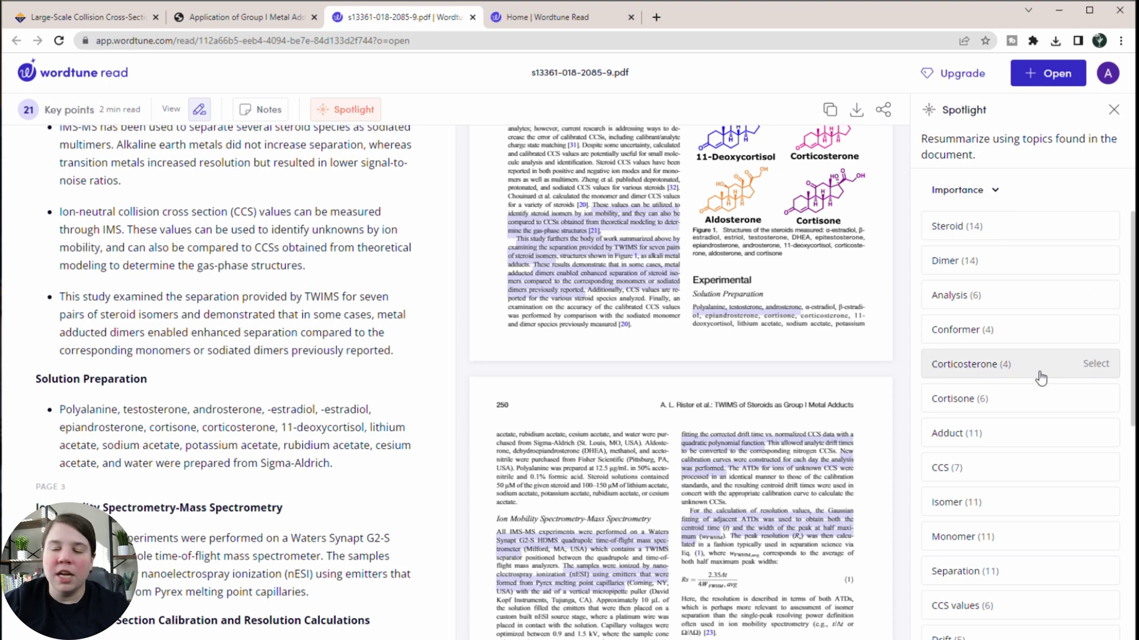
scroll(1014, 379, down, 1)
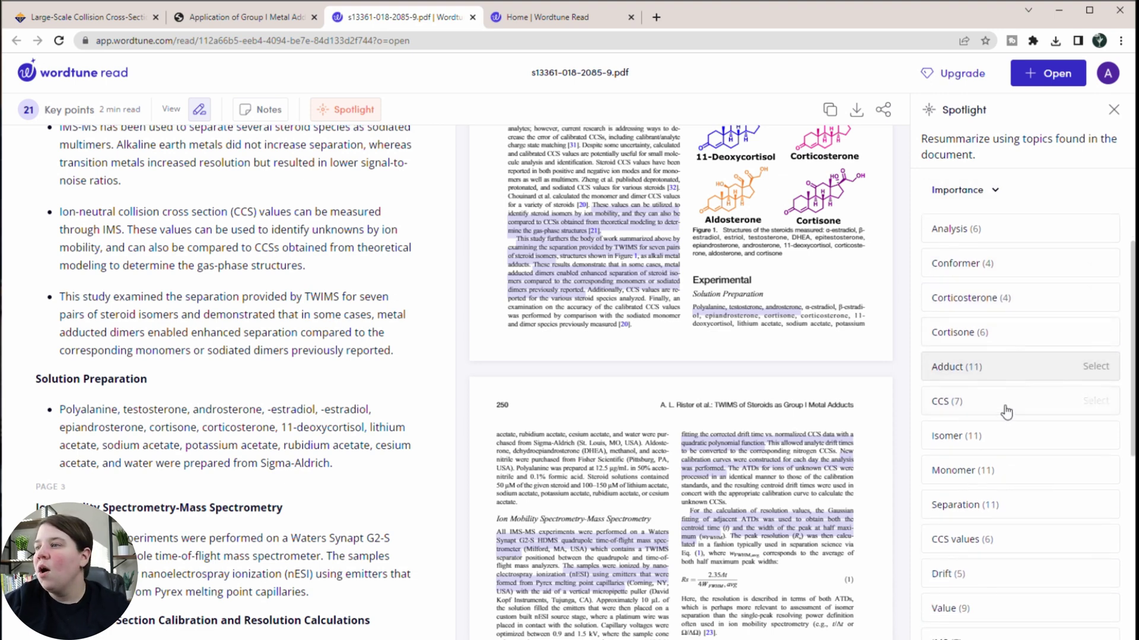
scroll(979, 599, down, 4)
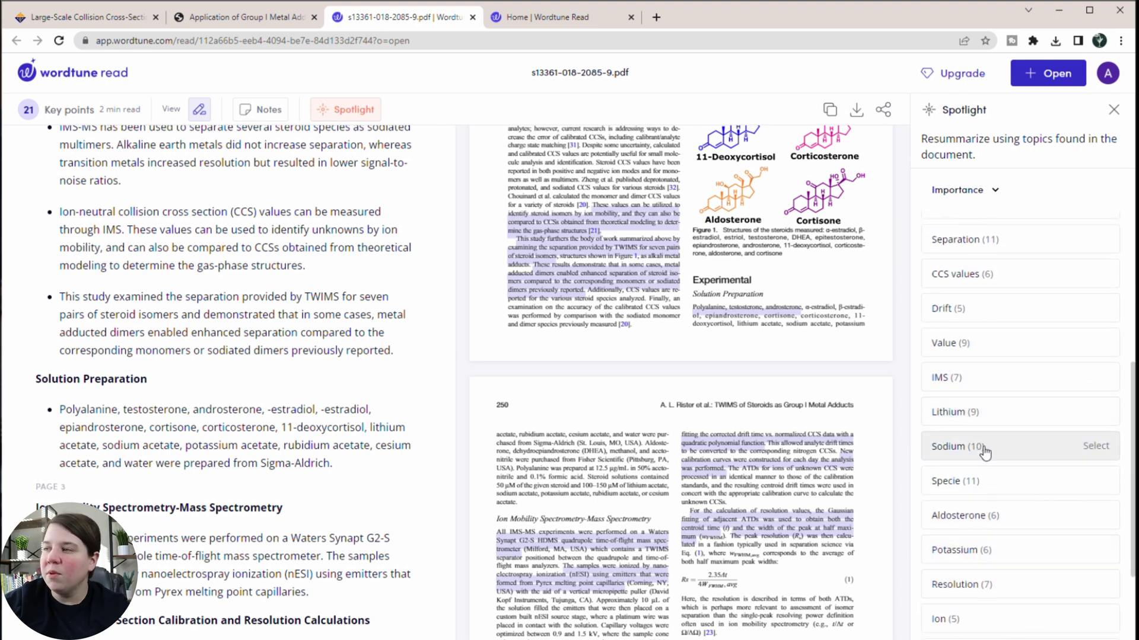
scroll(1018, 552, down, 4)
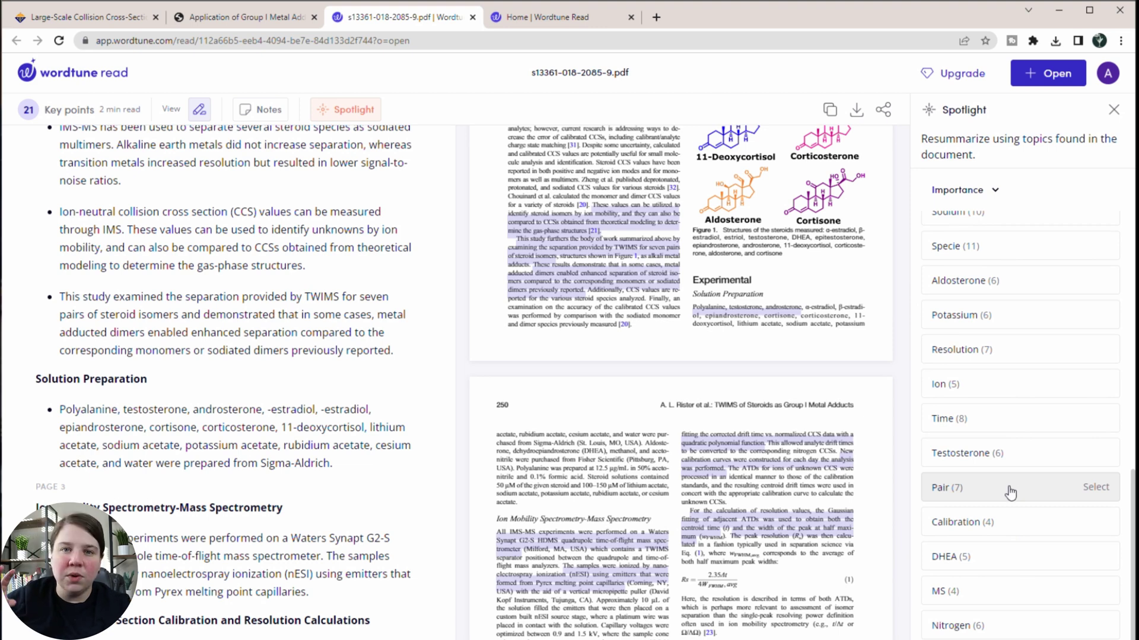
scroll(957, 367, up, 4)
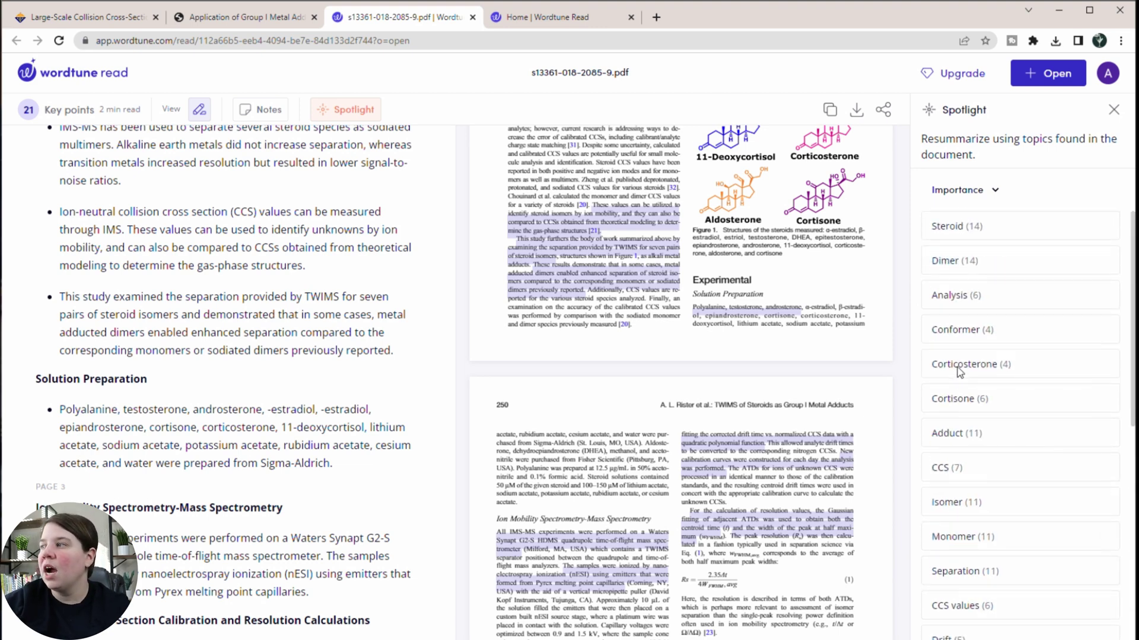
click(1095, 229)
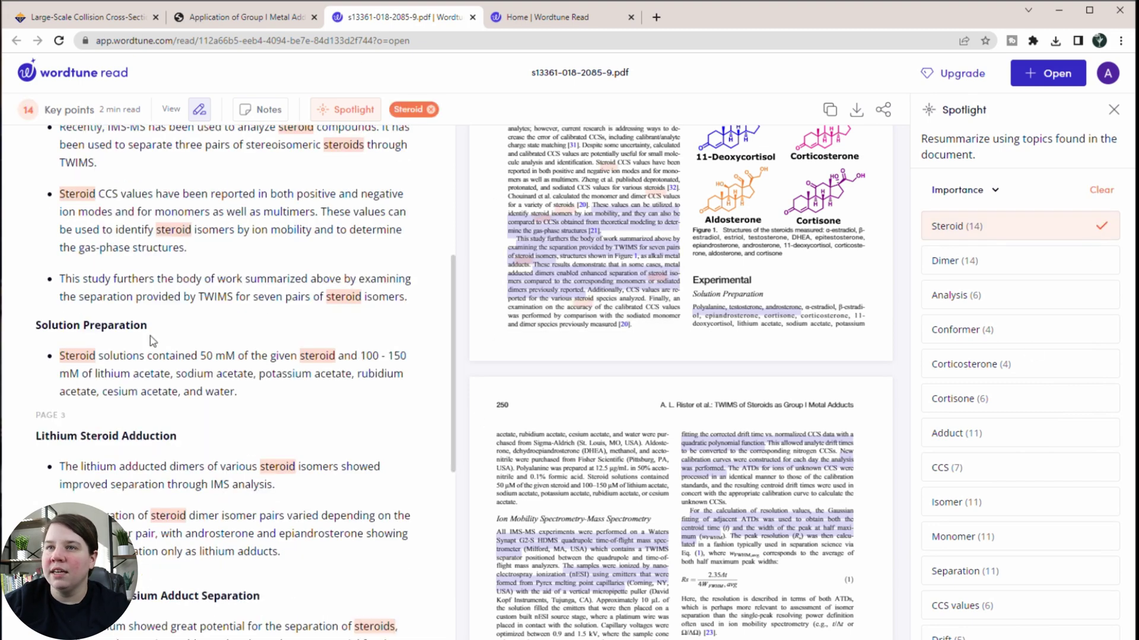
scroll(153, 341, up, 5)
scroll(161, 244, down, 10)
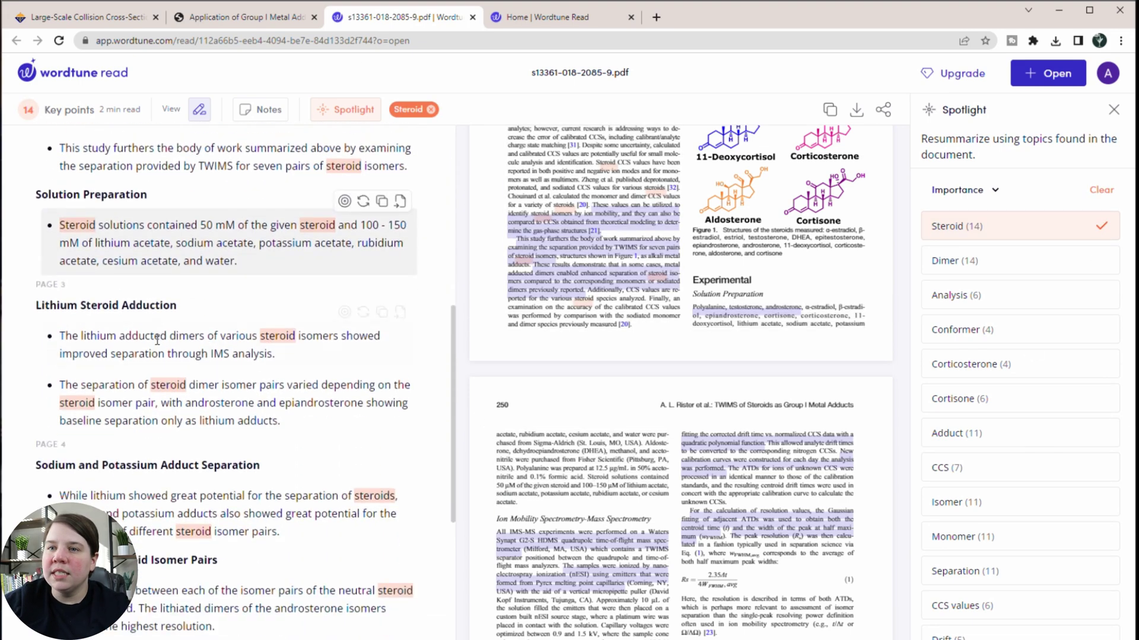
scroll(192, 486, down, 2)
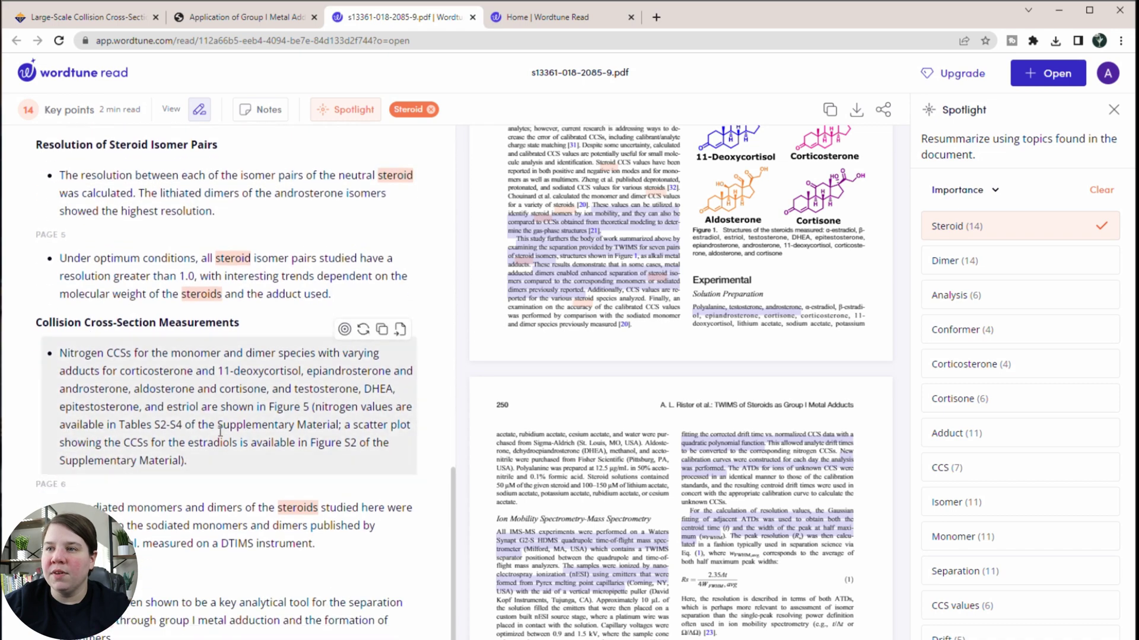
scroll(218, 411, up, 7)
scroll(218, 412, up, 5)
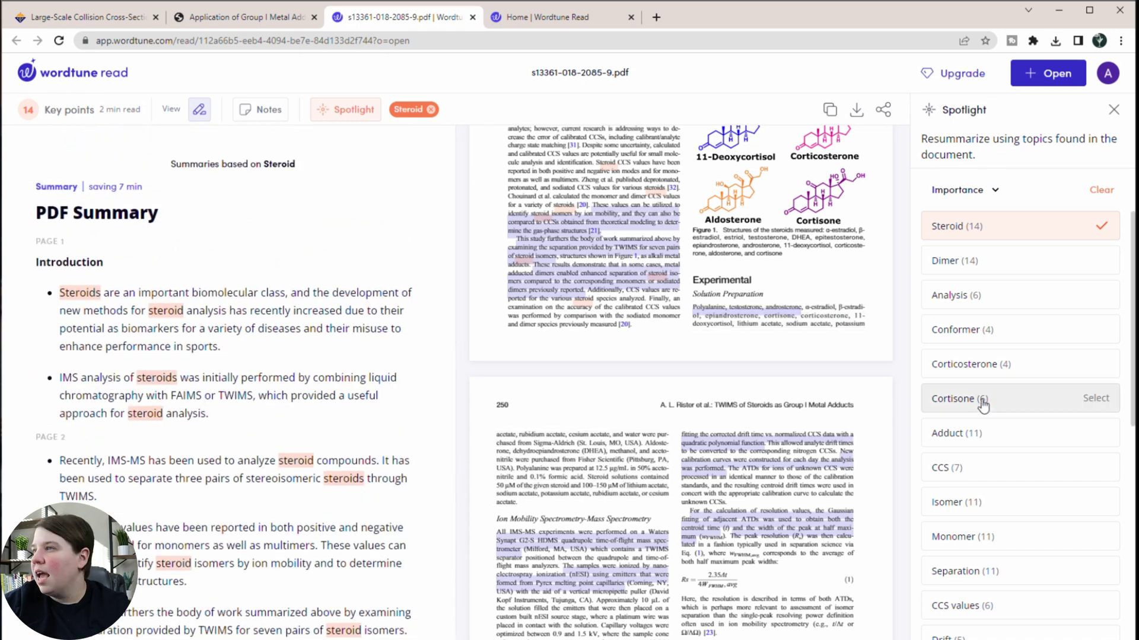
click(1093, 368)
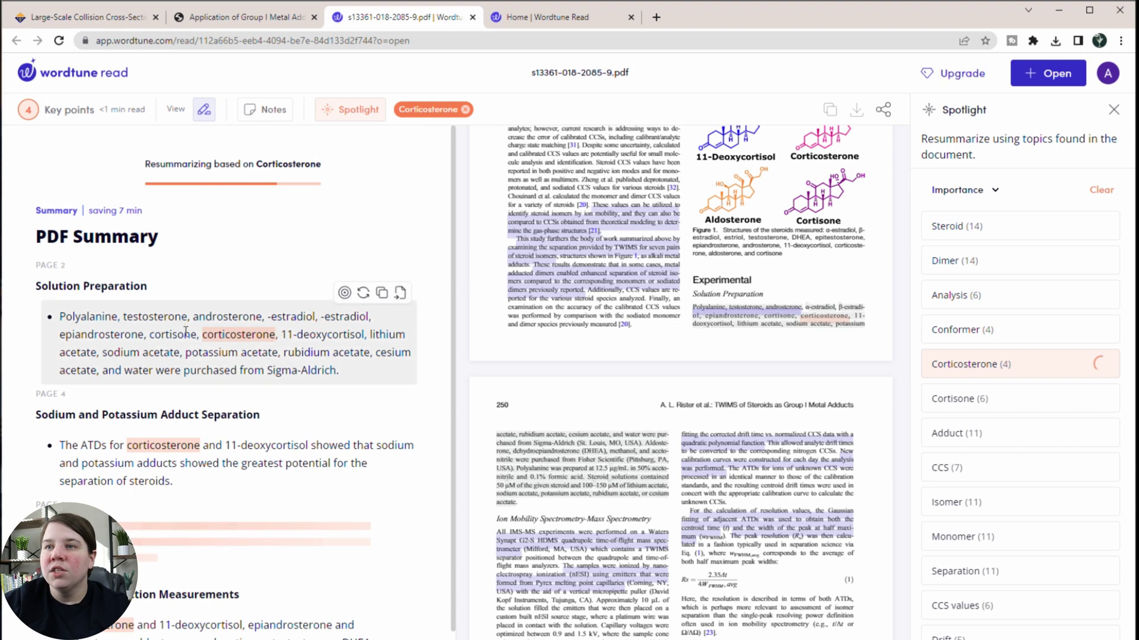
- Read through the 4 Corticosterone key points, from Solution Preparation to Collision Cross Section Measurements
drag(58, 262, 126, 262)
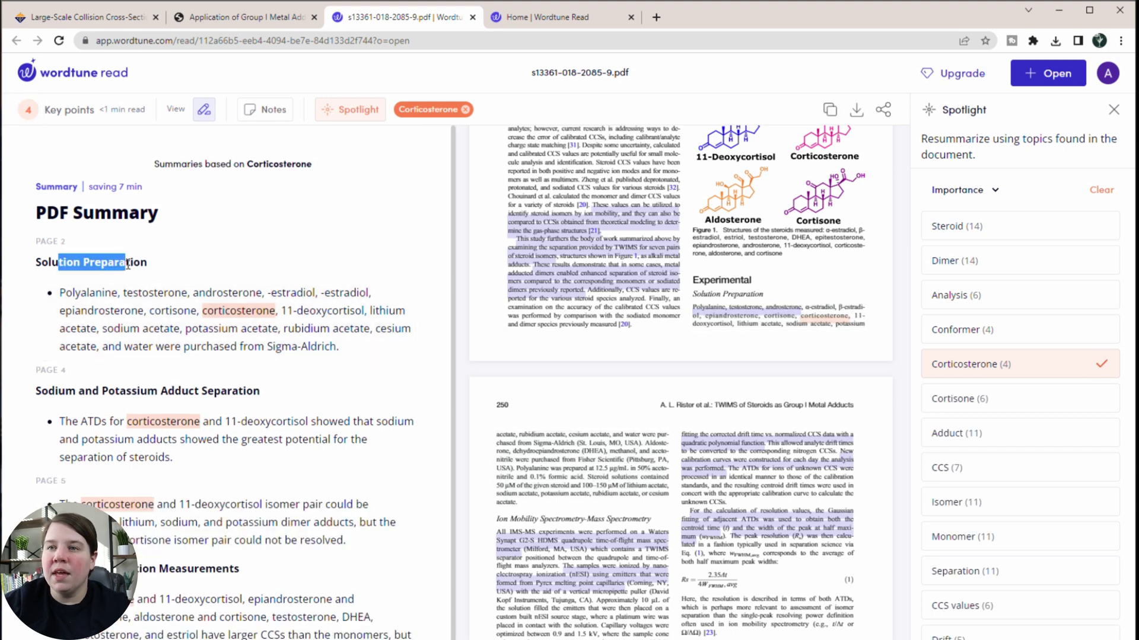
scroll(148, 320, down, 1)
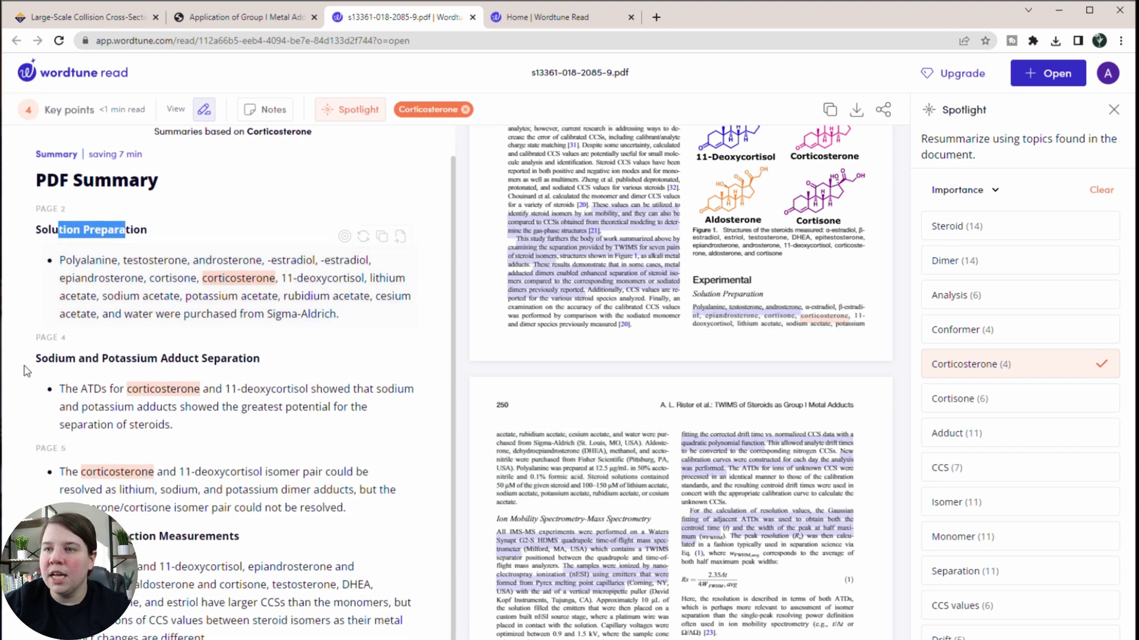
click(63, 387)
drag(61, 389, 138, 391)
click(186, 384)
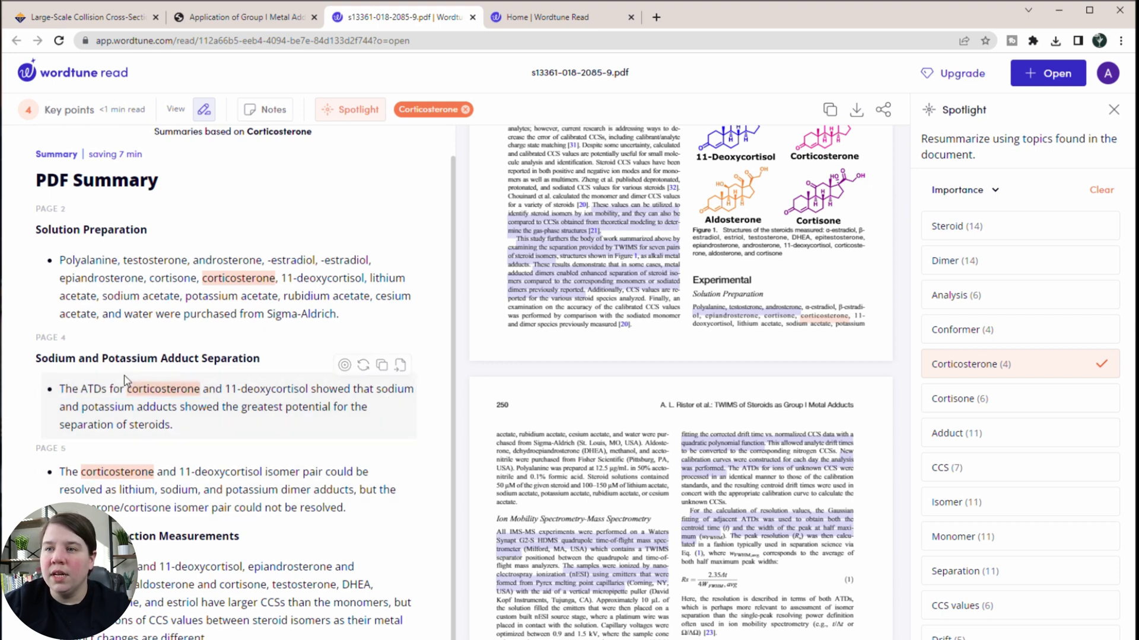
drag(171, 472, 369, 502)
click(233, 483)
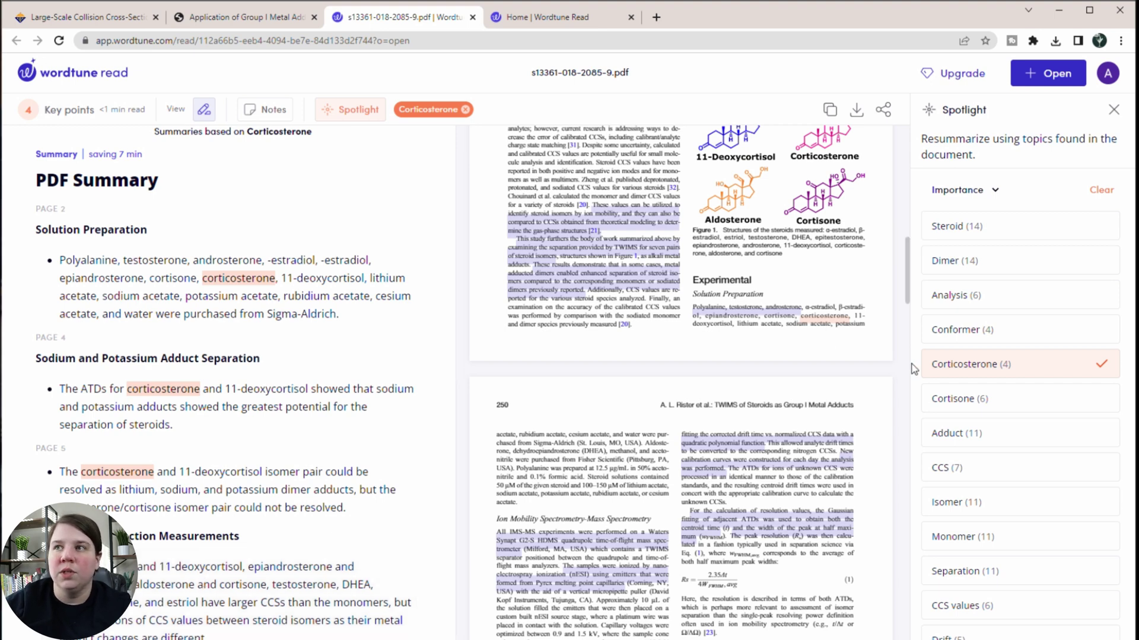
scroll(973, 356, down, 3)
scroll(986, 417, down, 1)
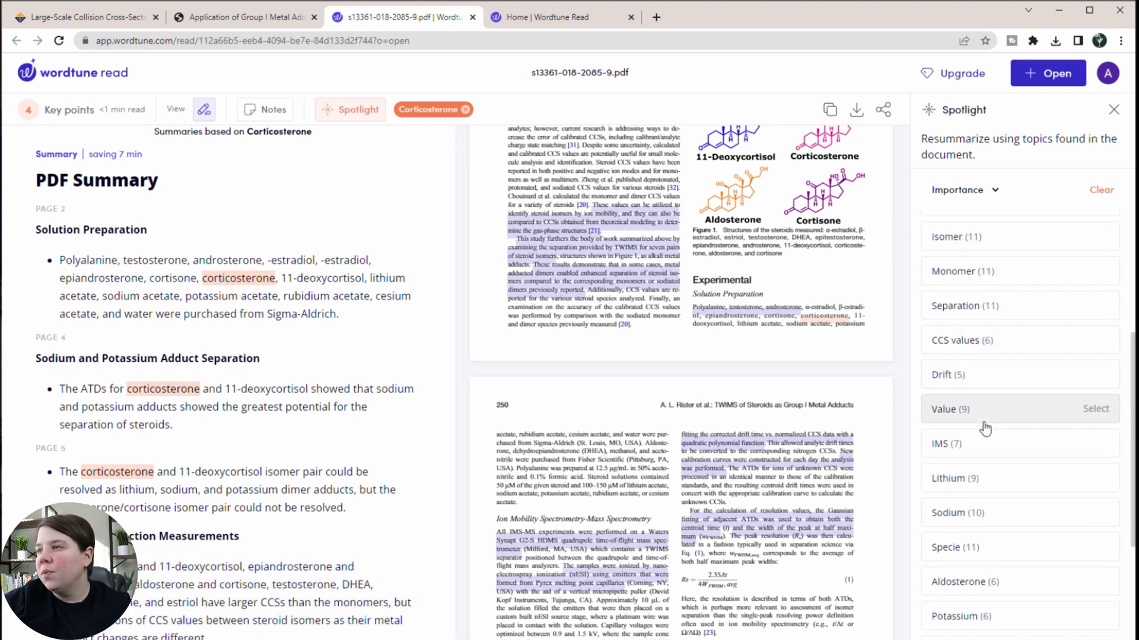
- Select the Sodium topic to resummarize into 10 key points, then scroll through them
click(1095, 513)
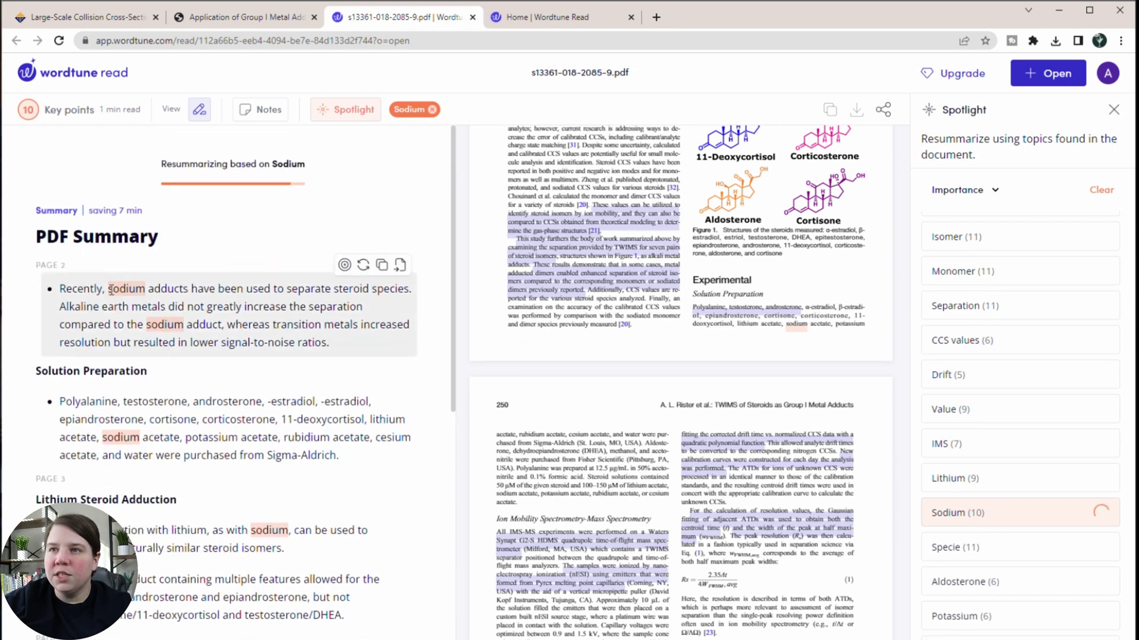
drag(103, 289, 384, 319)
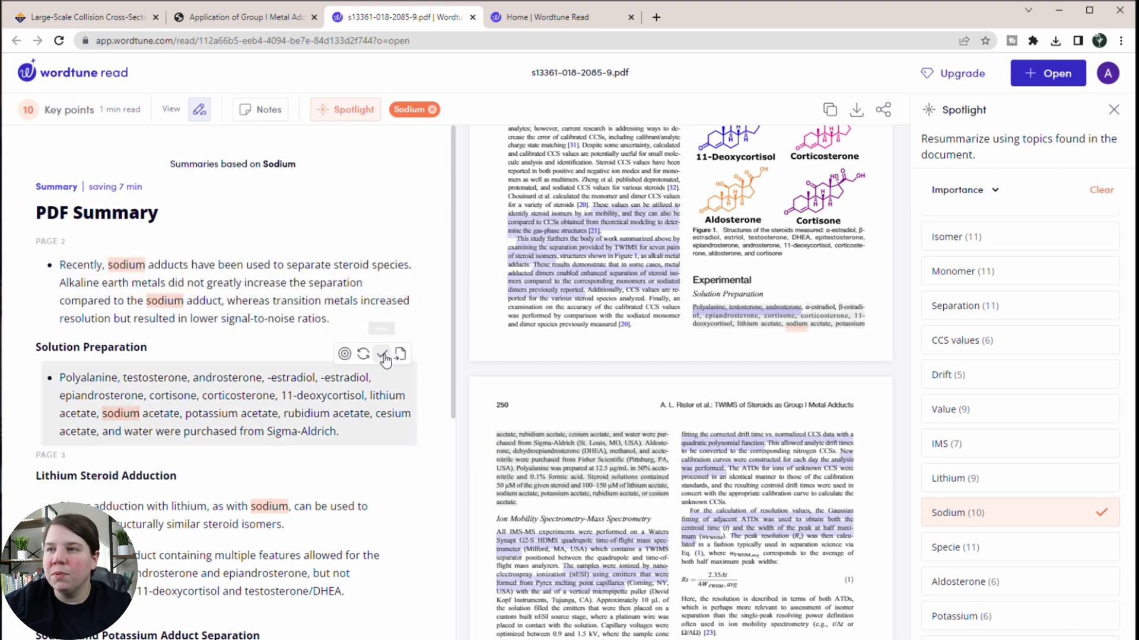
scroll(95, 409, down, 5)
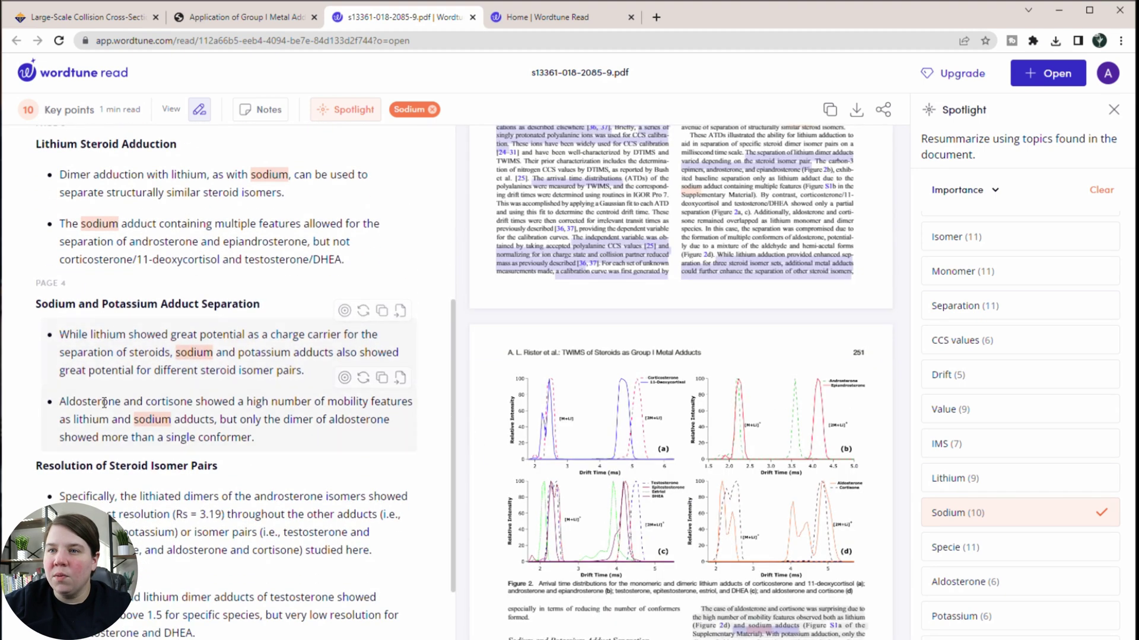
scroll(117, 405, down, 2)
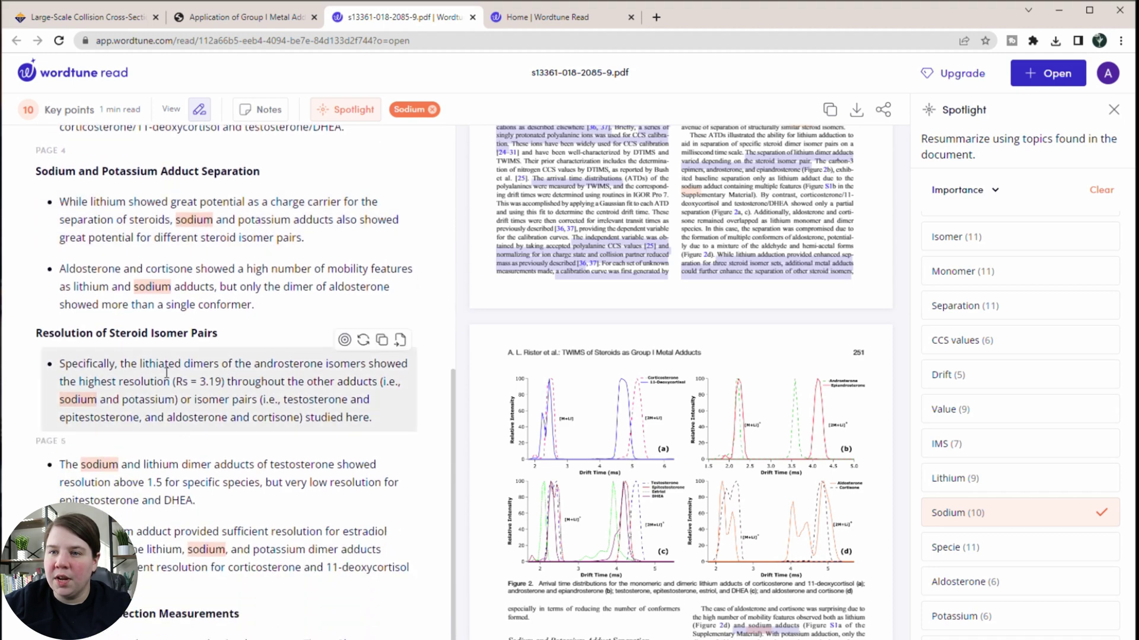
scroll(233, 526, down, 1)
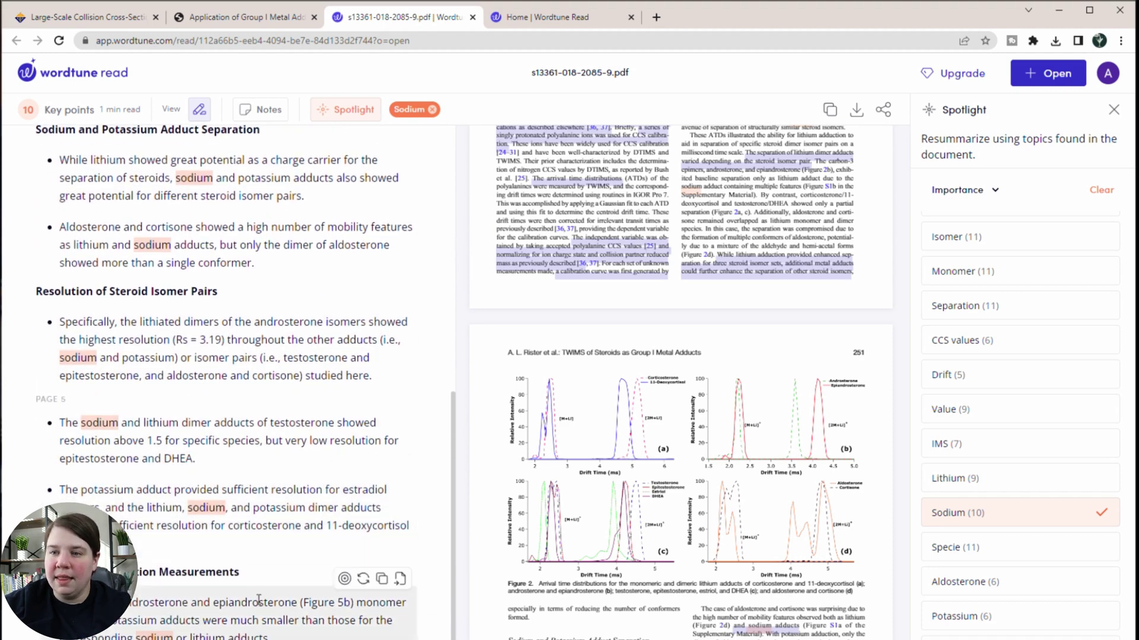
scroll(243, 615, up, 1)
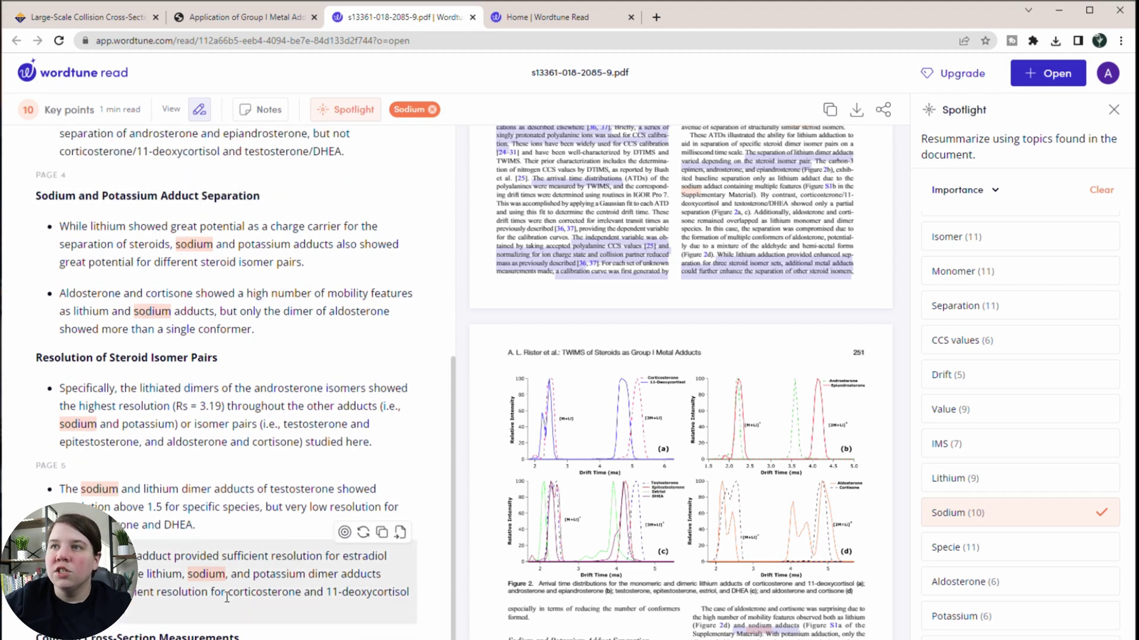
scroll(337, 448, up, 7)
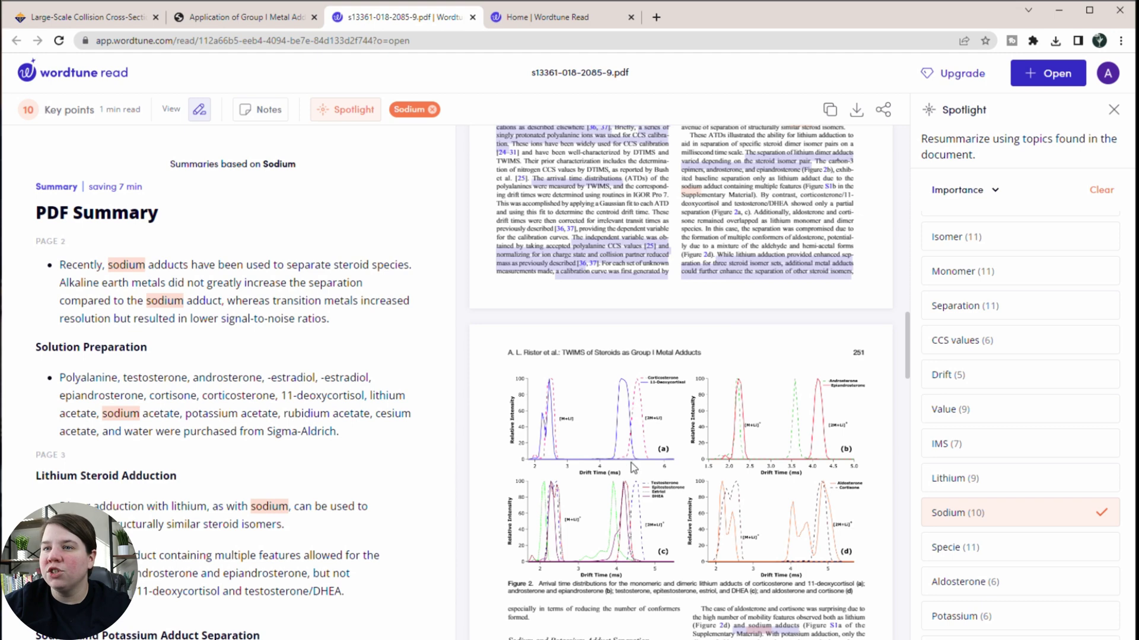
- Switch the Spotlight topic ordering from Importance to Frequency
click(956, 190)
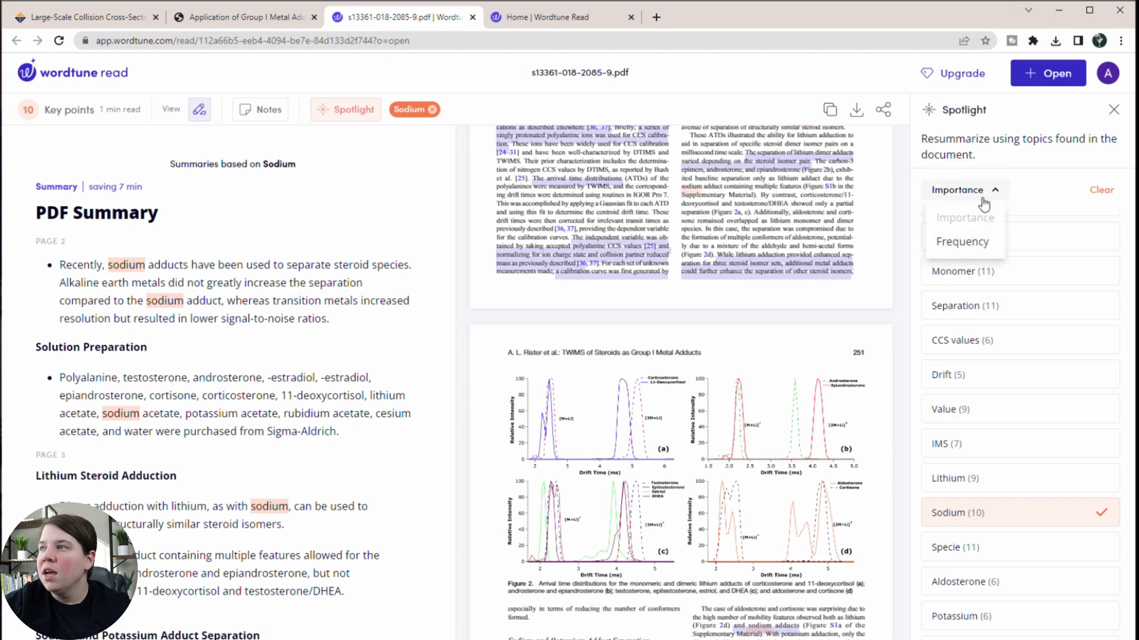
scroll(1004, 470, up, 5)
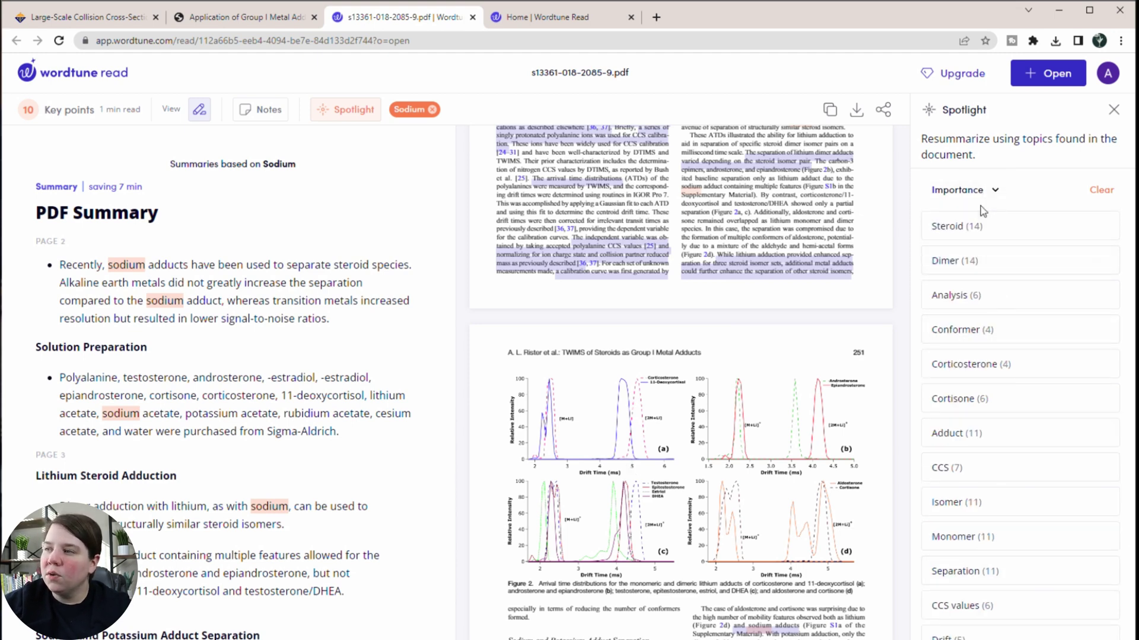
scroll(1020, 527, down, 6)
scroll(1023, 527, up, 6)
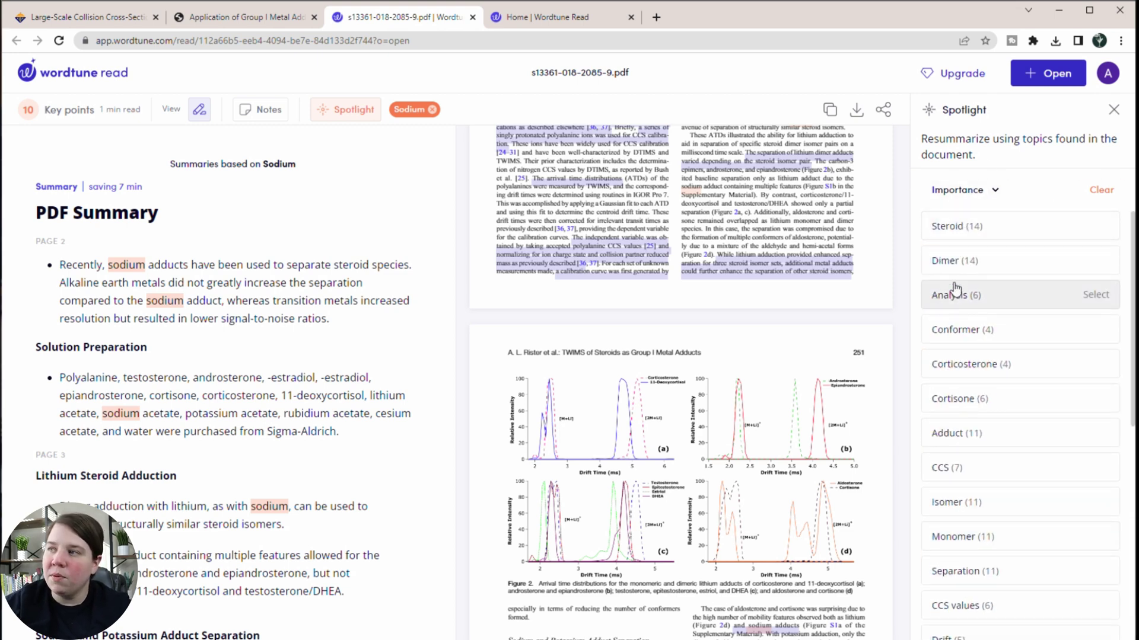
click(956, 190)
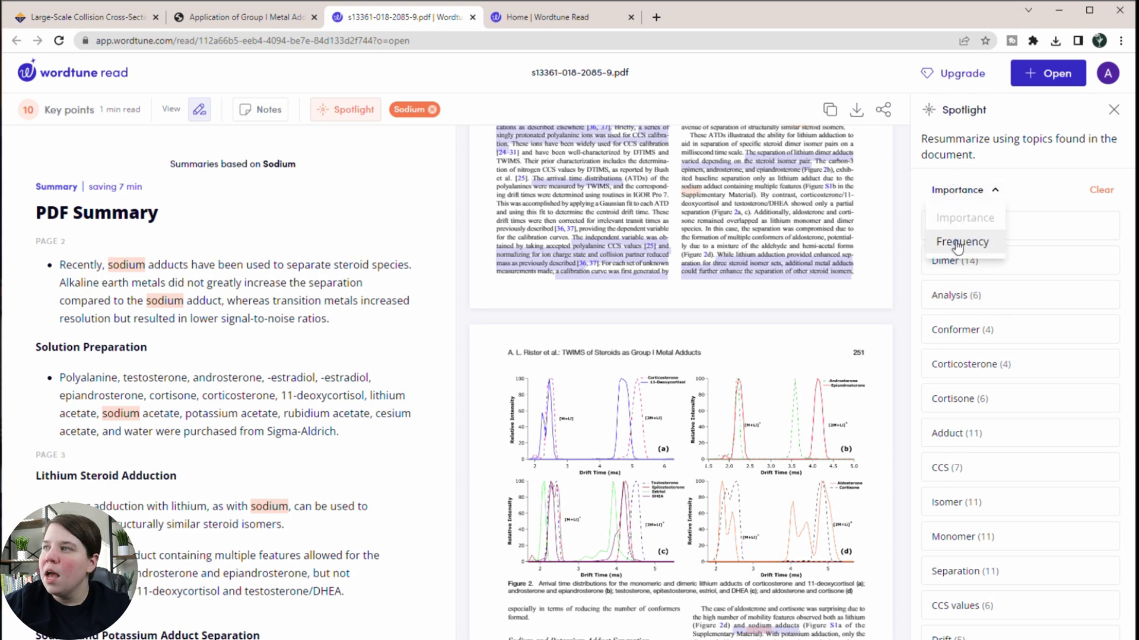
click(957, 243)
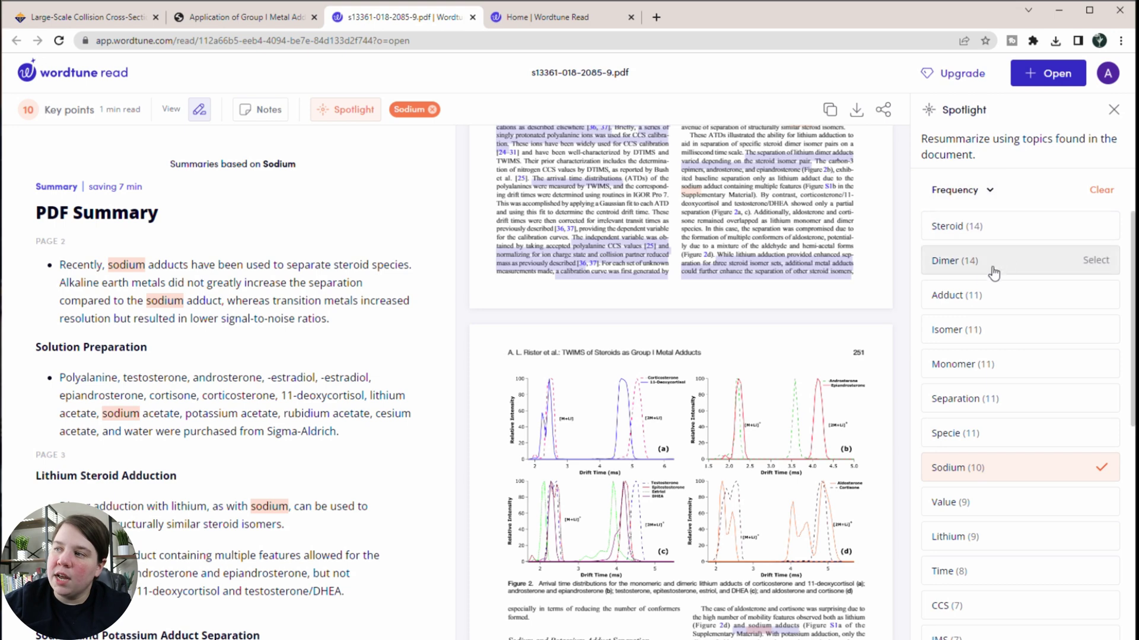
scroll(1020, 356, down, 5)
scroll(1008, 421, up, 2)
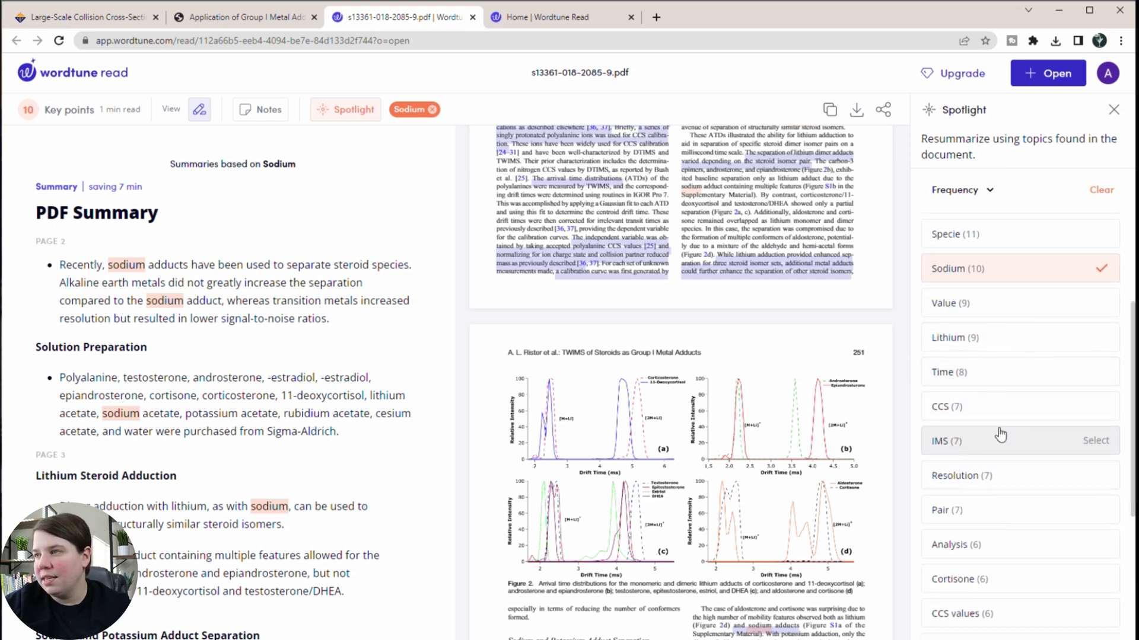
scroll(1008, 442, up, 3)
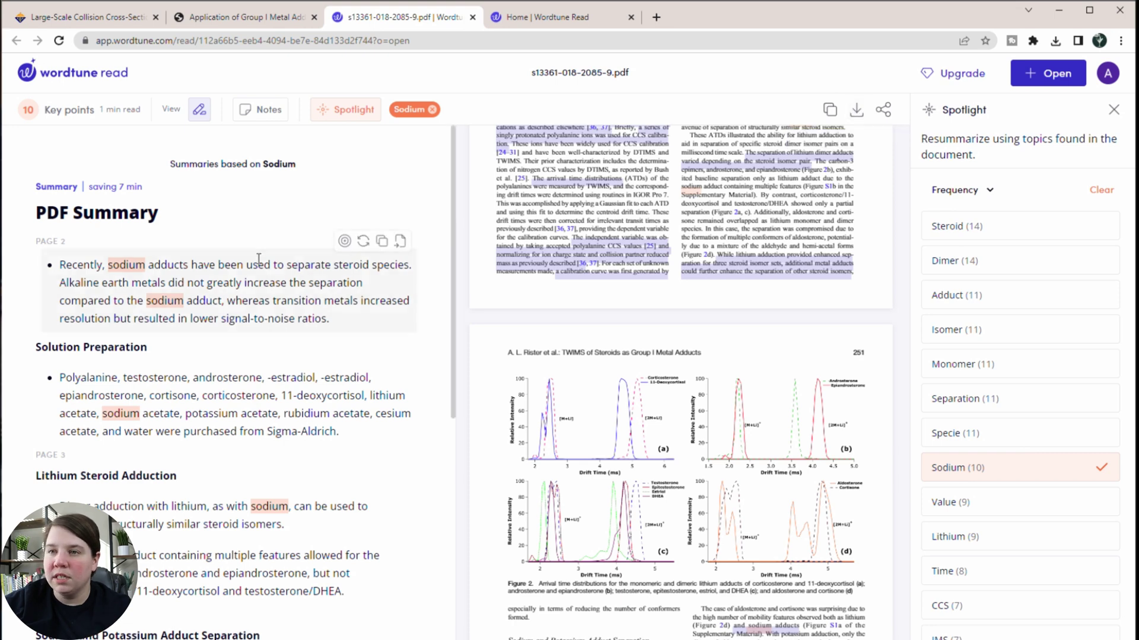
scroll(239, 458, down, 8)
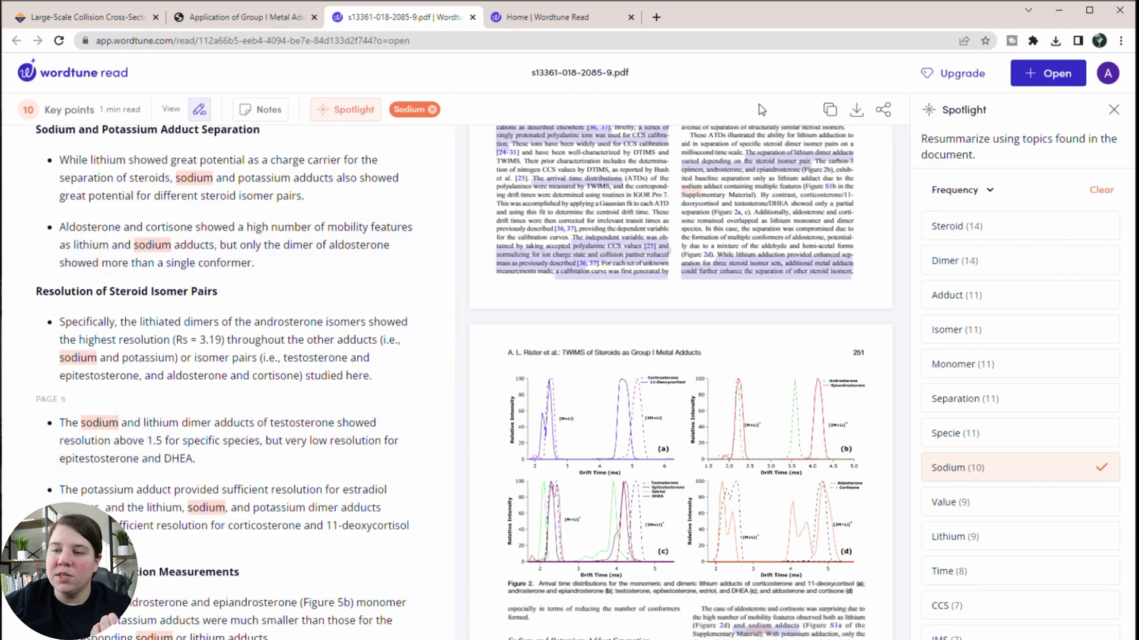
- Export the Sodium summary and open WT_Summaries (3).docx in Microsoft Word
click(856, 110)
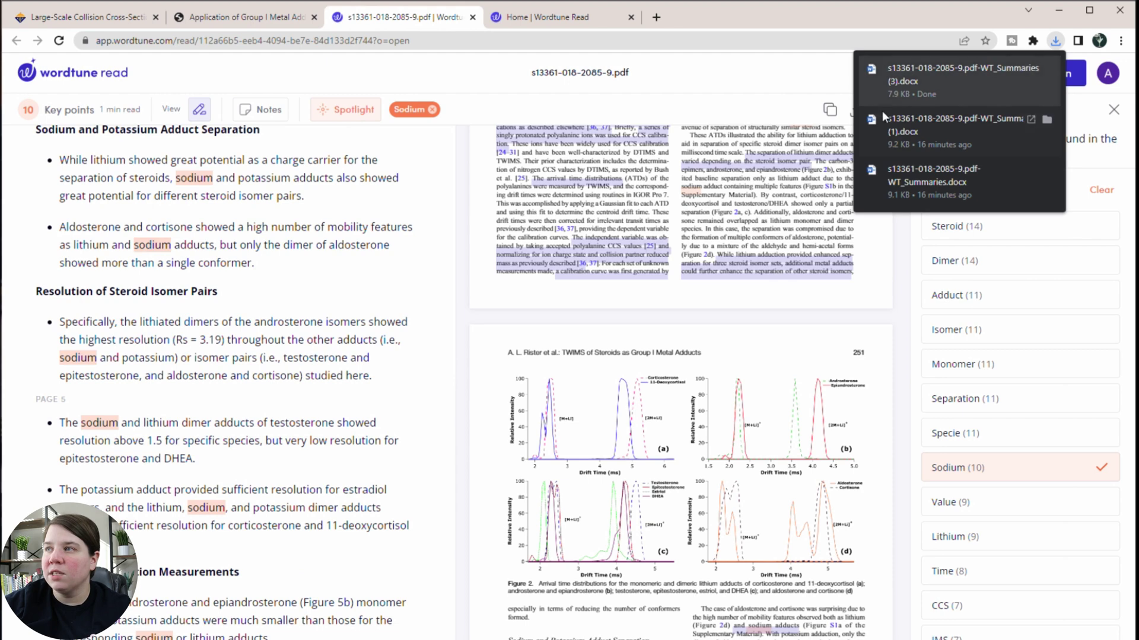
click(918, 77)
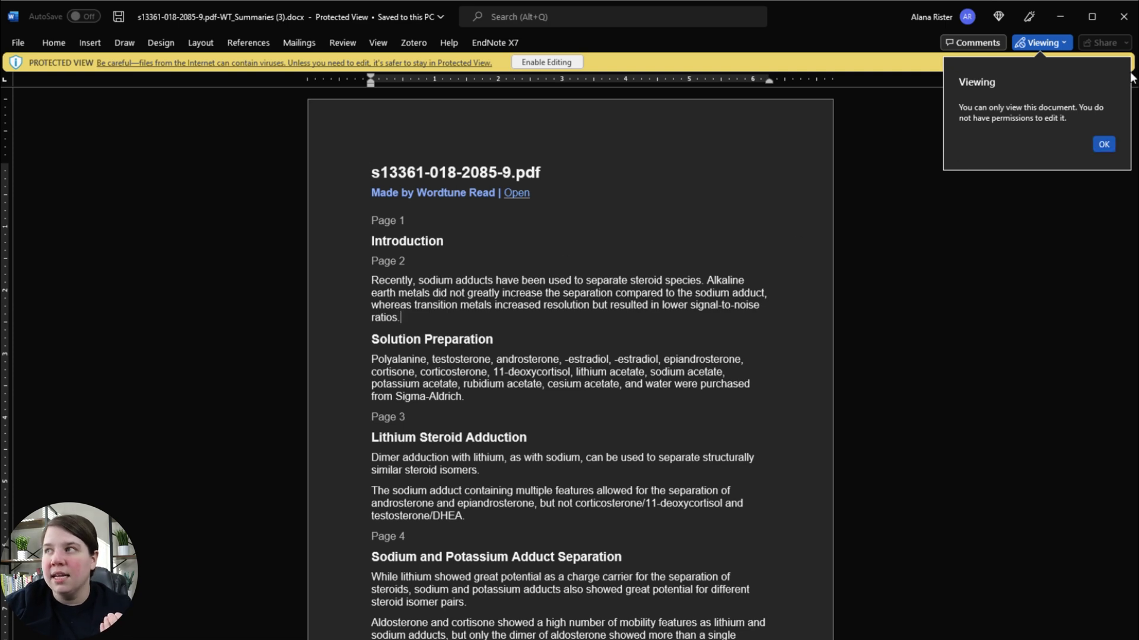
click(784, 337)
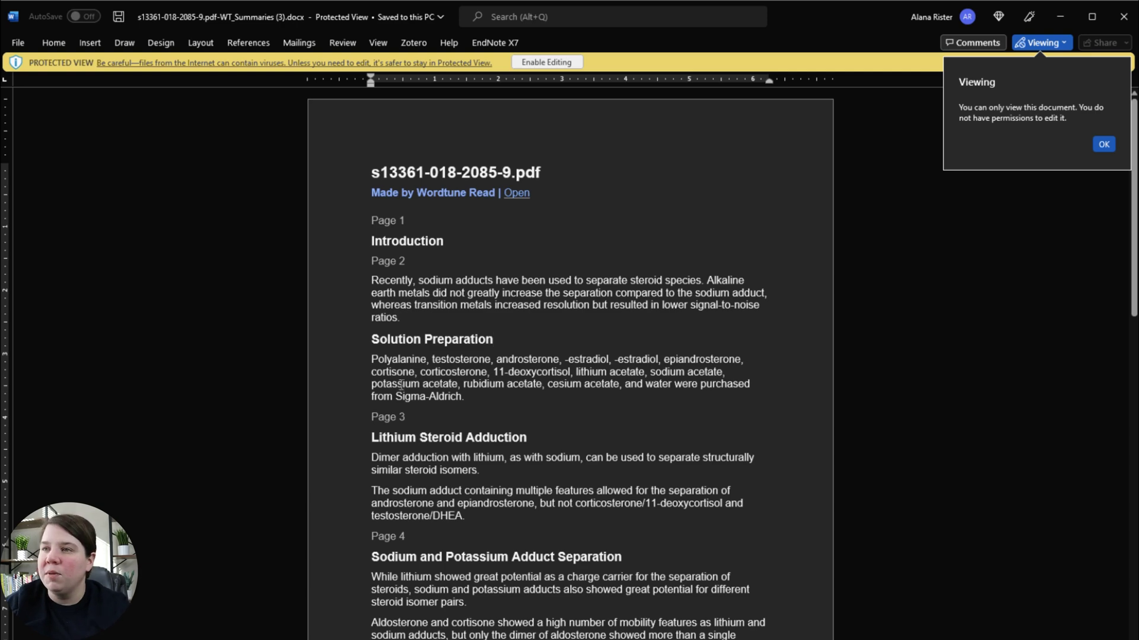
scroll(401, 385, down, 5)
scroll(370, 335, down, 10)
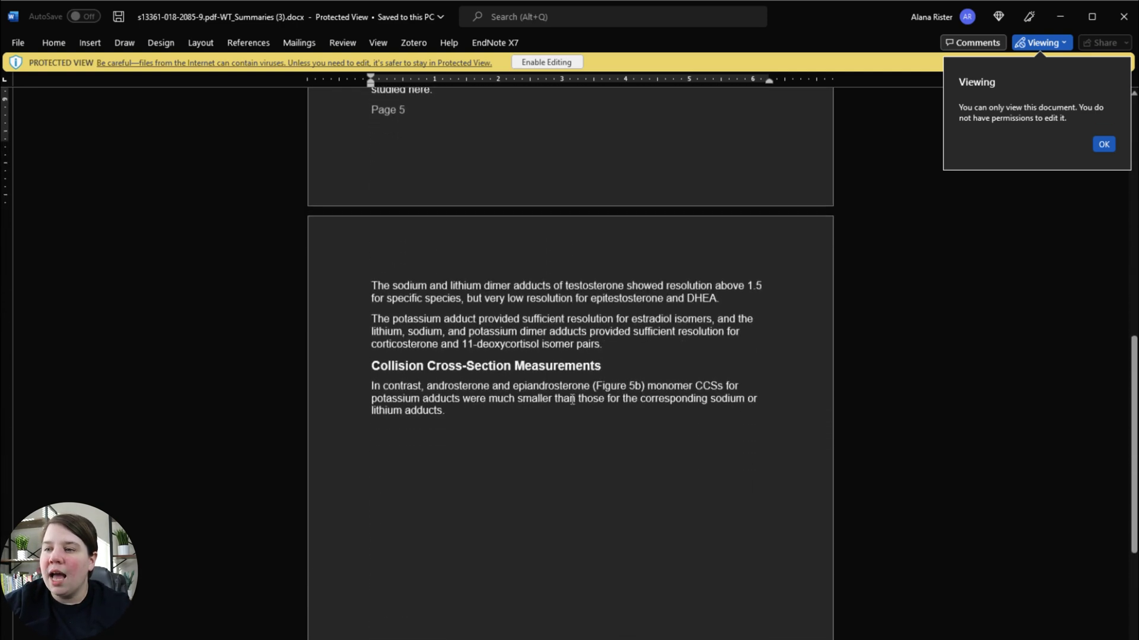